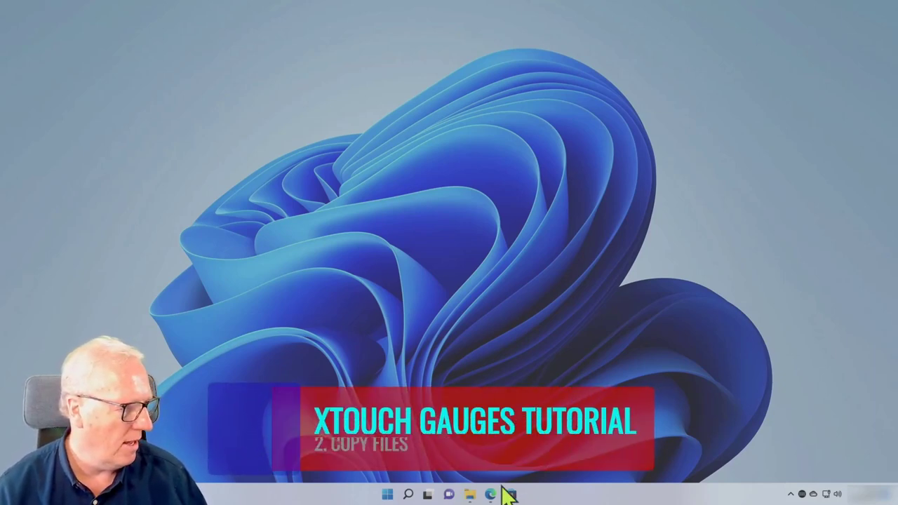
- Go from the Axis And Ohs downloads page to the X-Touch Mini Gauge for AAO page
click(491, 493)
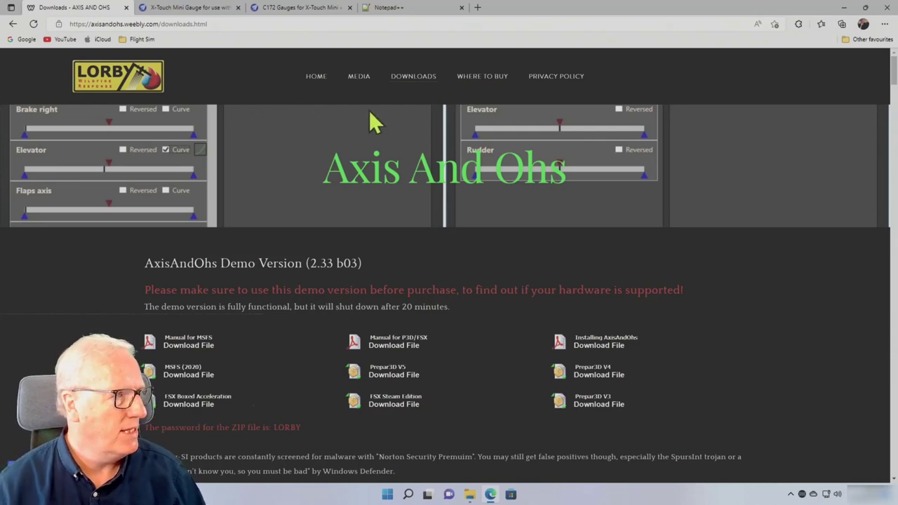
scroll(422, 89, down, 15)
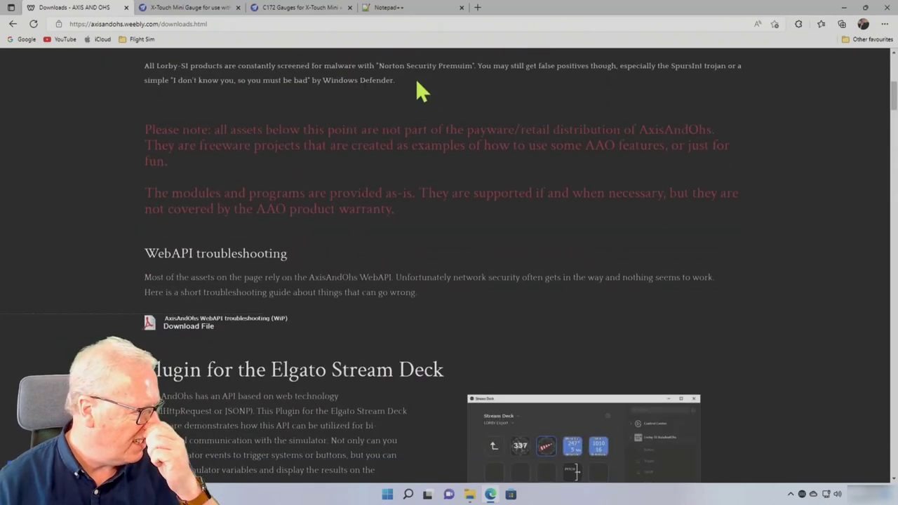
scroll(371, 229, down, 15)
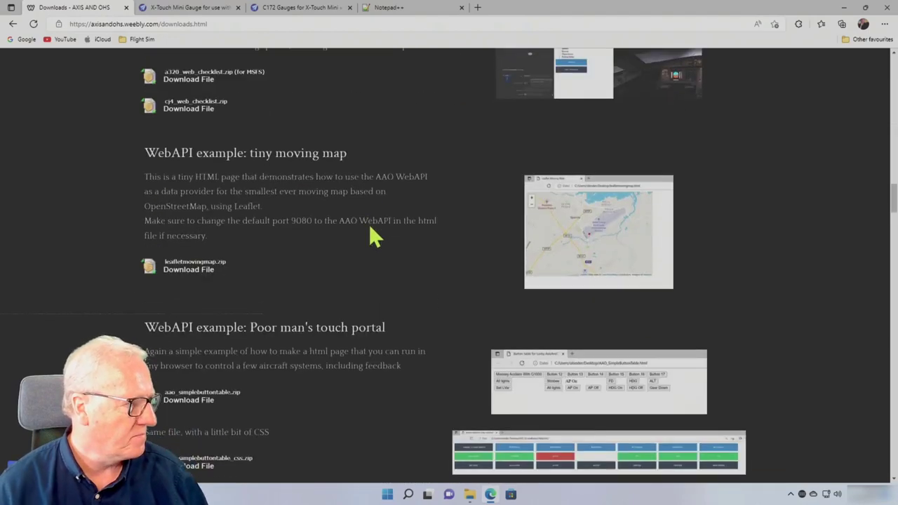
scroll(372, 234, down, 15)
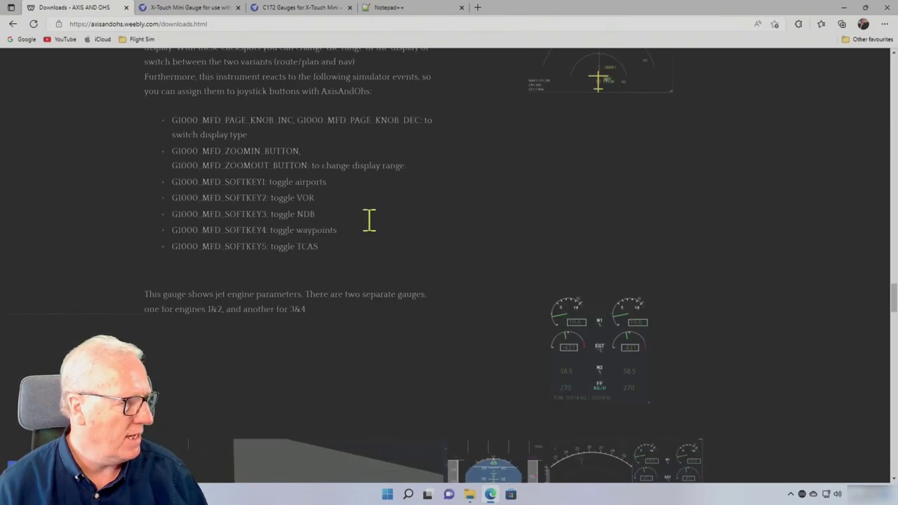
scroll(376, 233, down, 15)
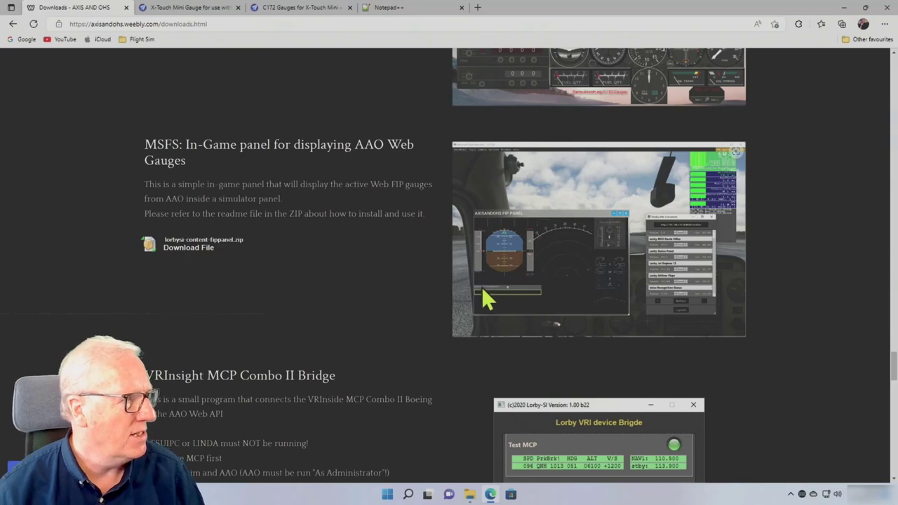
click(188, 8)
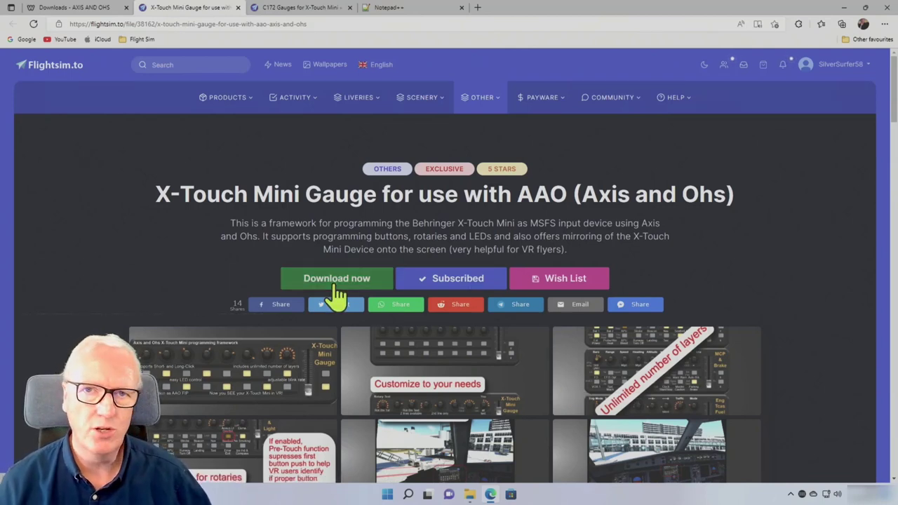
- View the C172 Gauges for X-Touch Mini and Notepad++ download pages
click(308, 9)
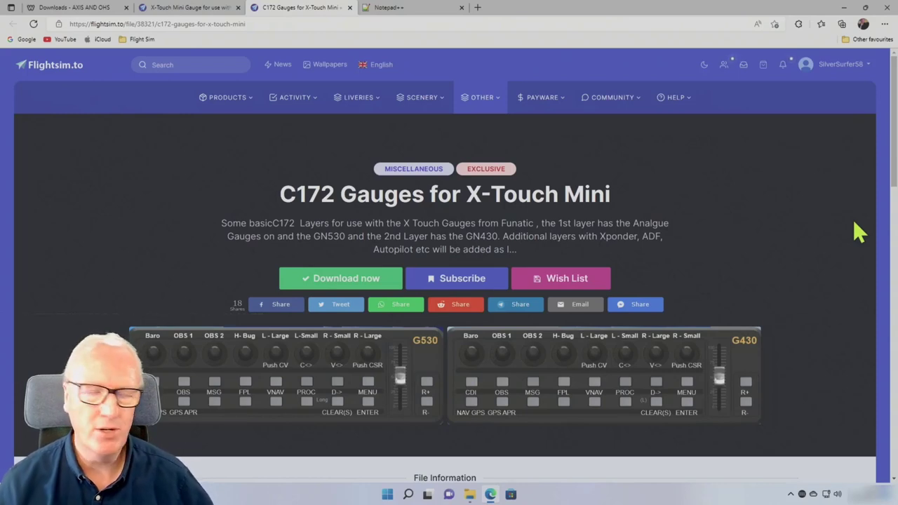
click(406, 8)
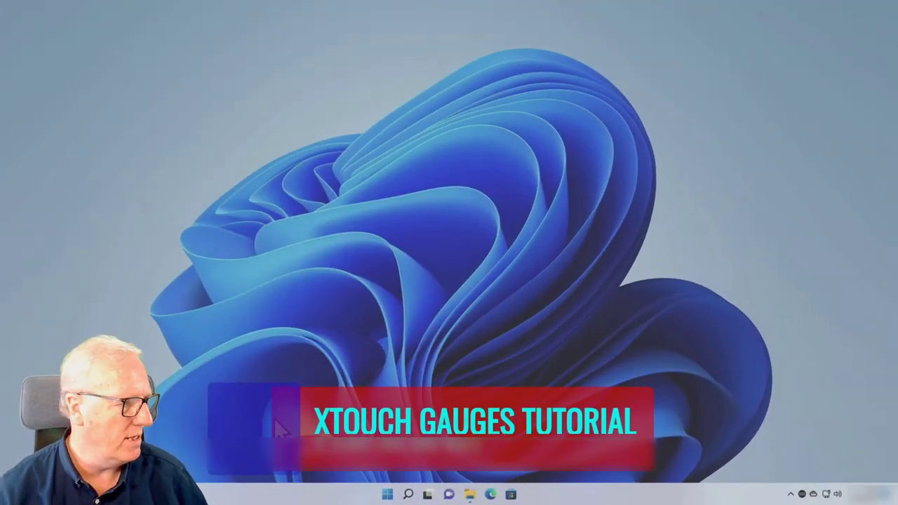
- Extract the lorbysi-content-fippanel zip in Downloads into its own folder
click(469, 494)
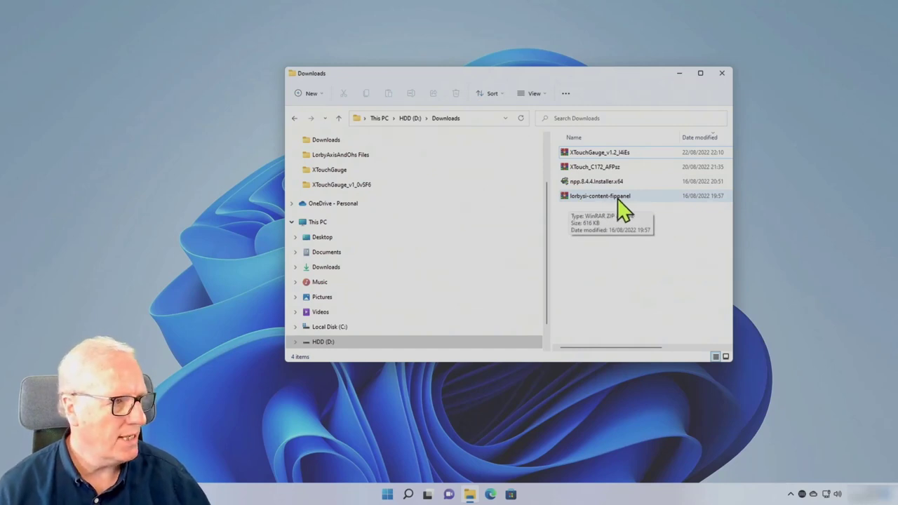
right_click(595, 205)
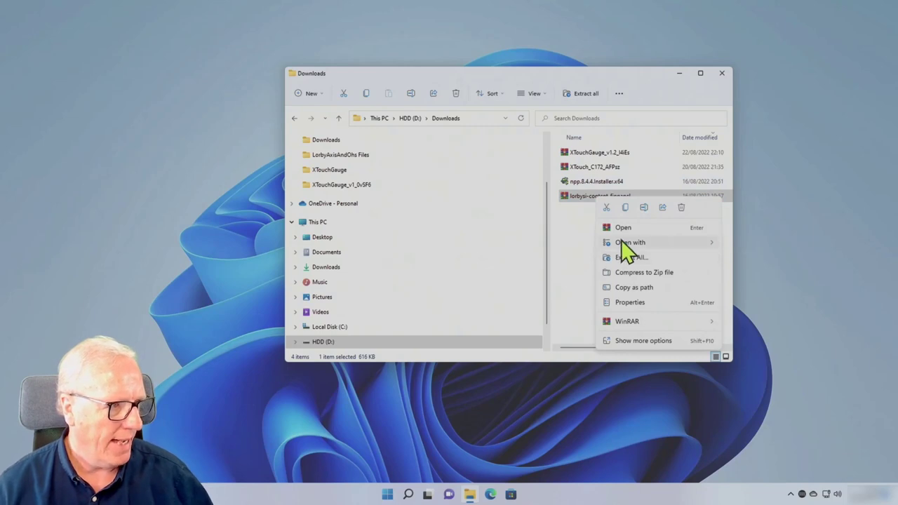
click(631, 257)
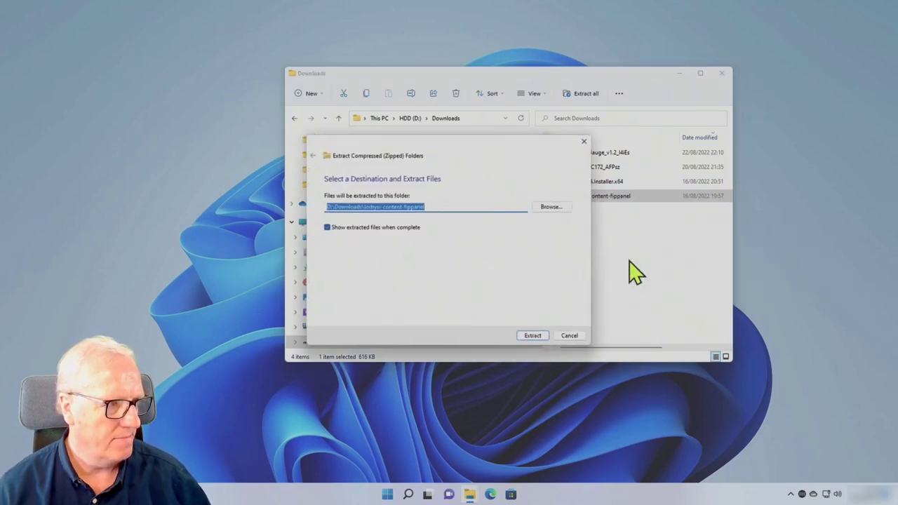
click(534, 336)
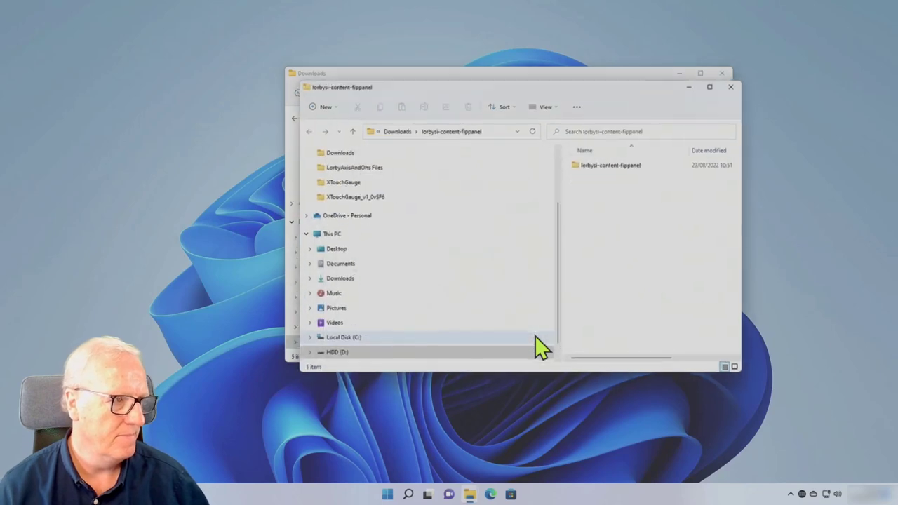
drag(644, 93, 801, 142)
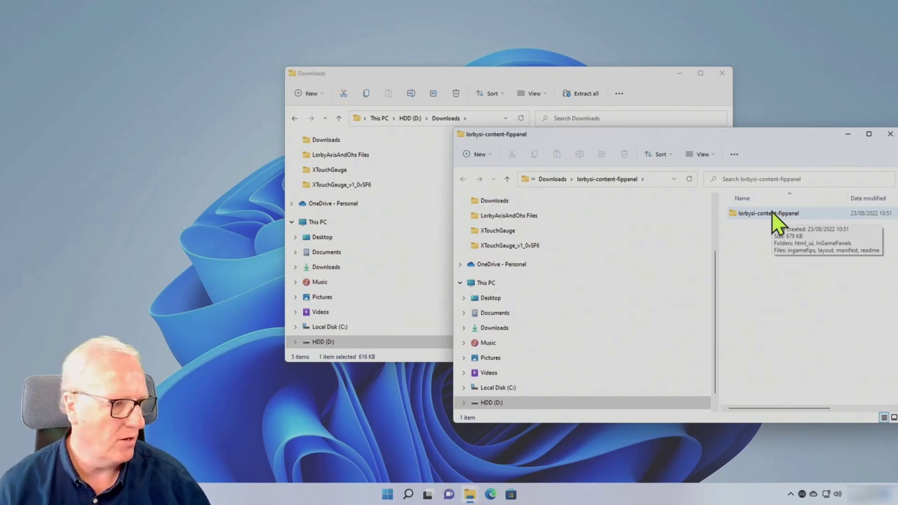
- Launch MSFS Addons Linker from the Start menu and allow it to run
click(387, 494)
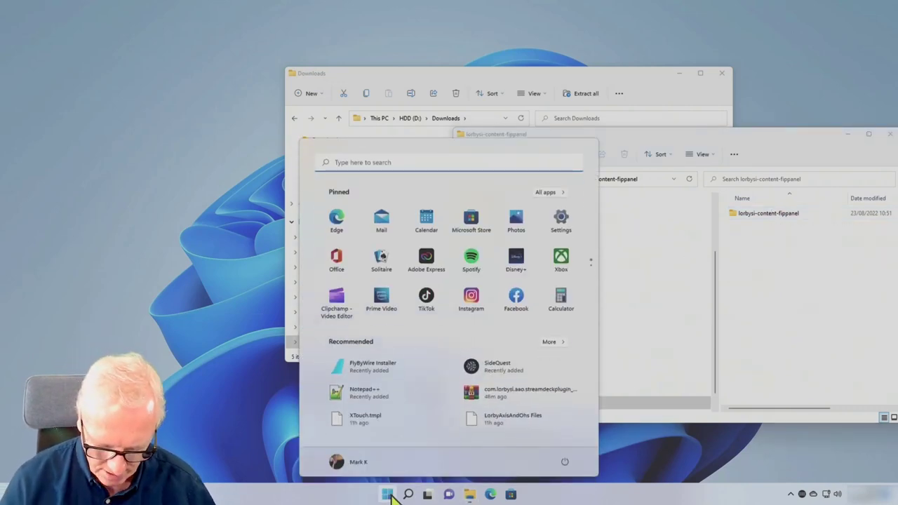
text(add or remove programs)
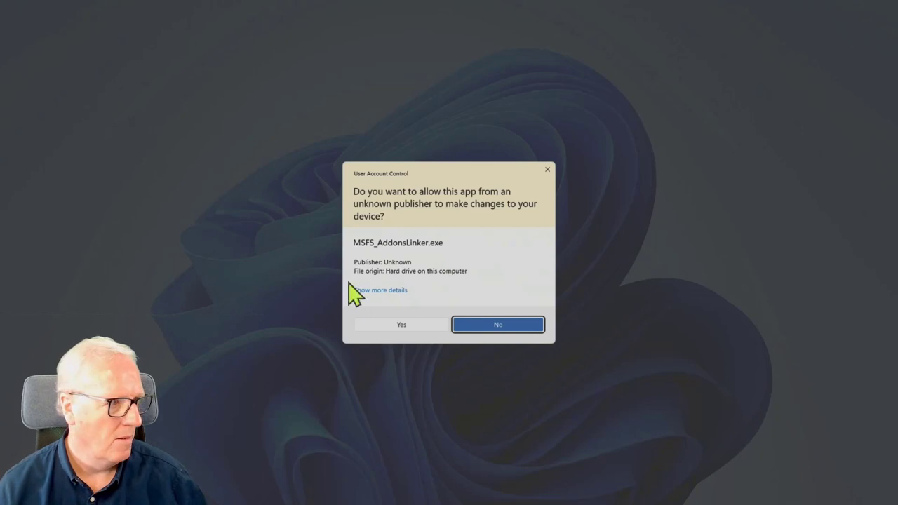
click(419, 325)
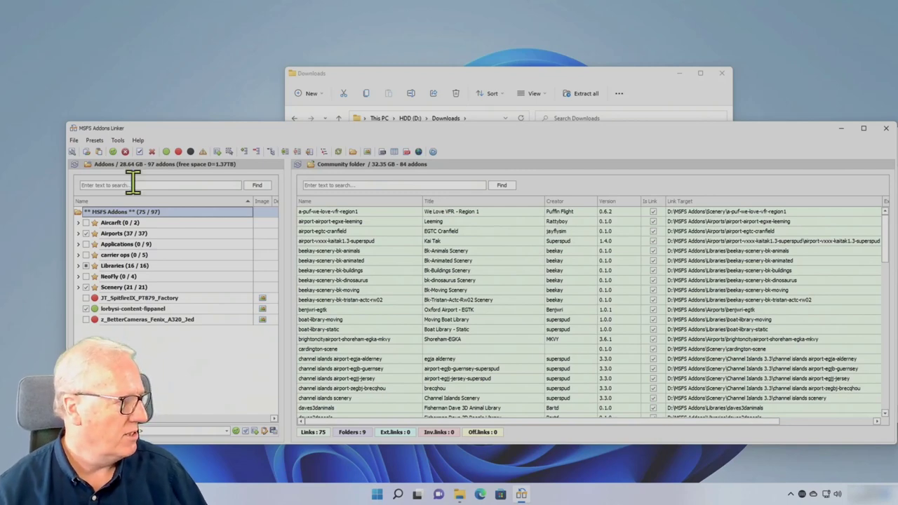
- Move the lorbysi-content-fippanel folder into MSFS Addons, then close that folder window
click(89, 165)
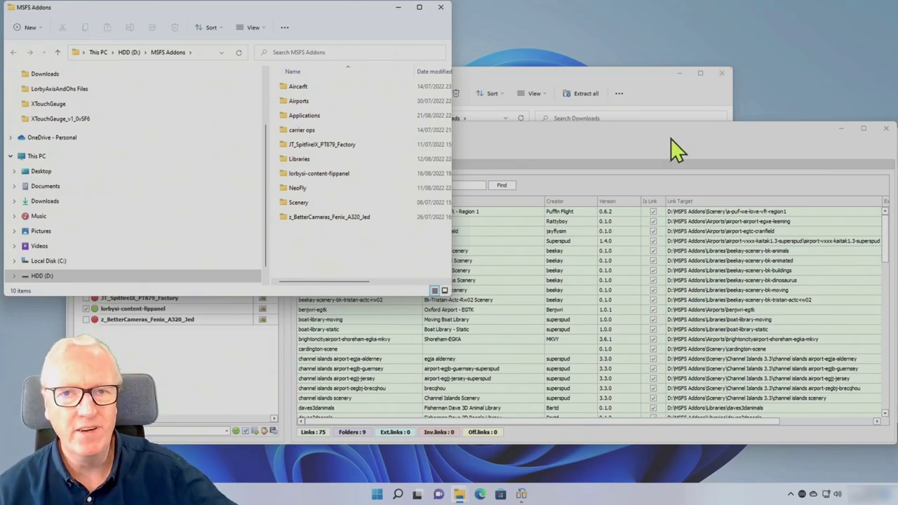
drag(682, 136, 683, 275)
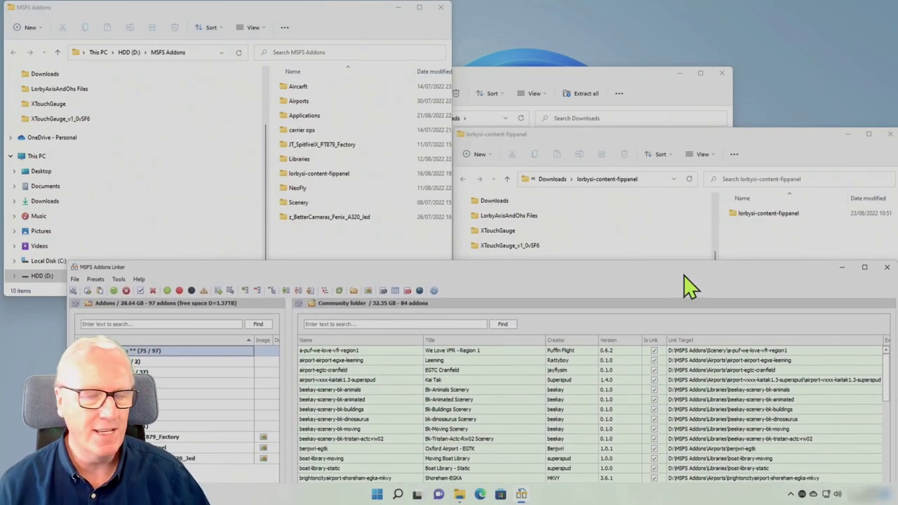
drag(746, 216, 770, 219)
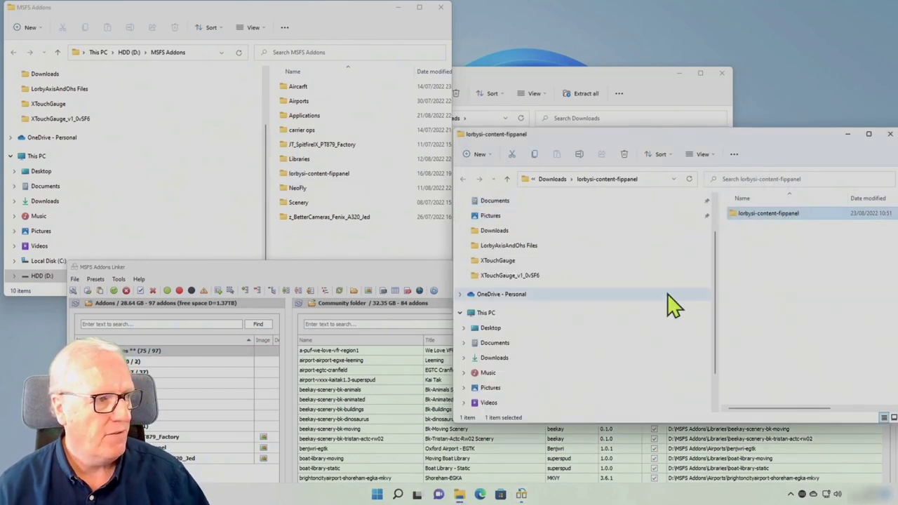
click(443, 8)
click(443, 9)
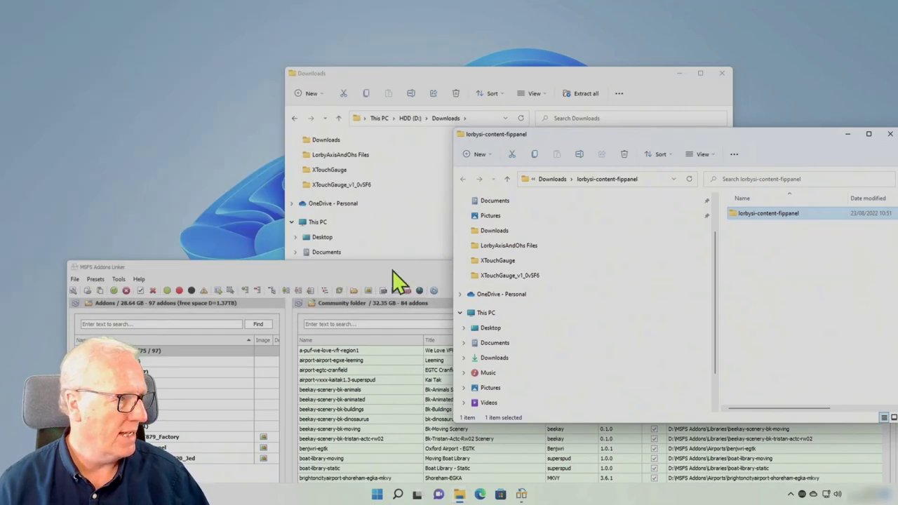
- Open the Community folder from the Linker, then close it and the extracted panel window
drag(392, 270, 335, 143)
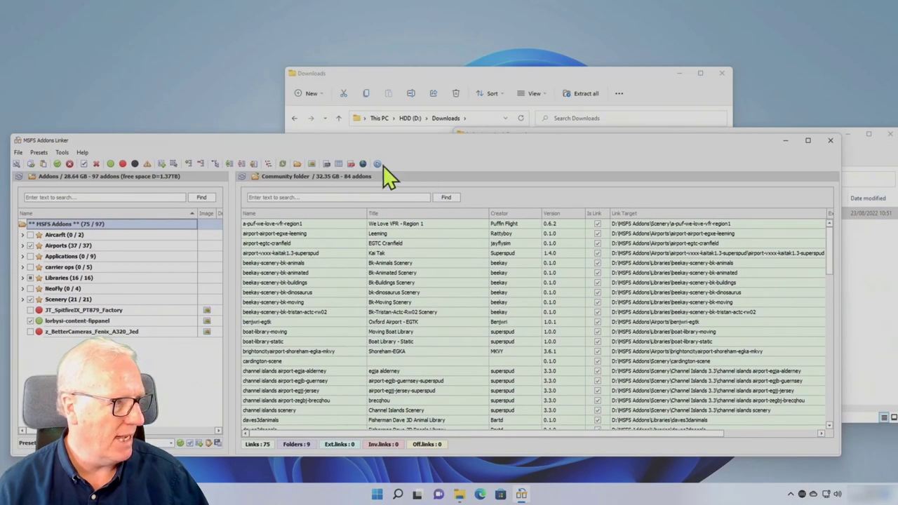
click(256, 178)
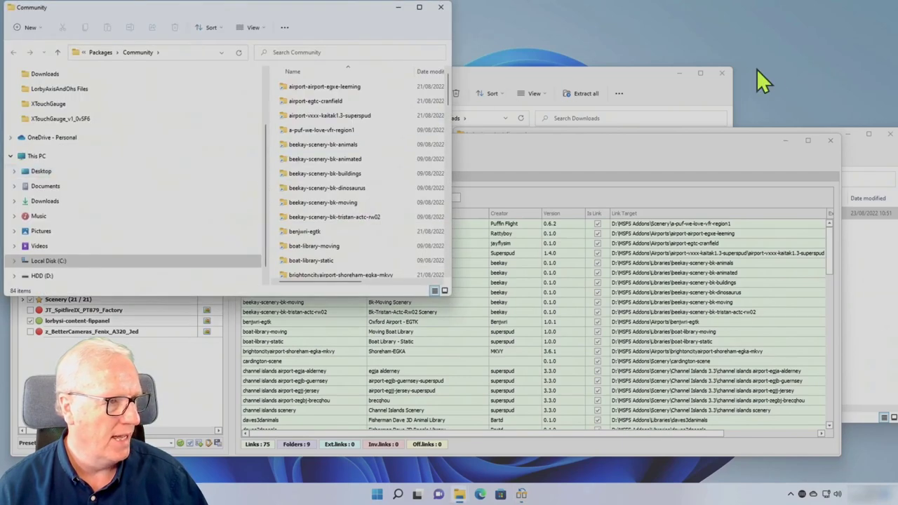
click(877, 162)
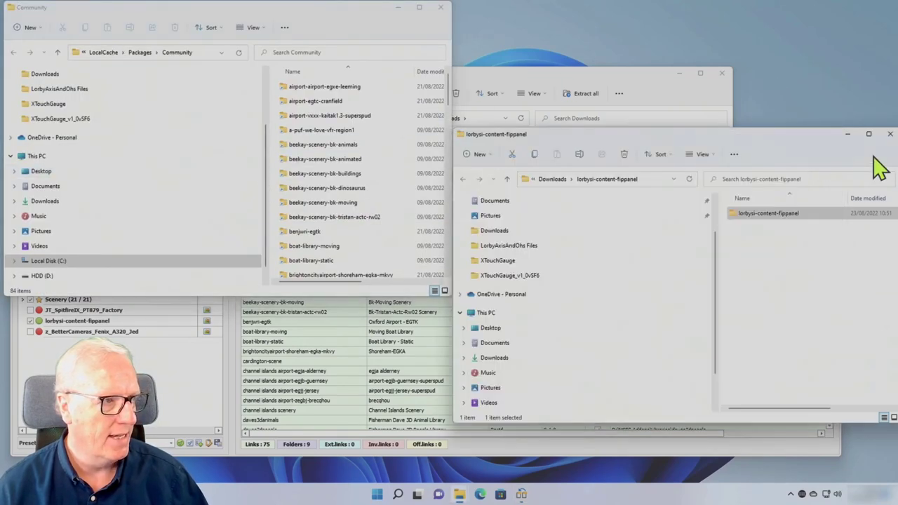
click(440, 7)
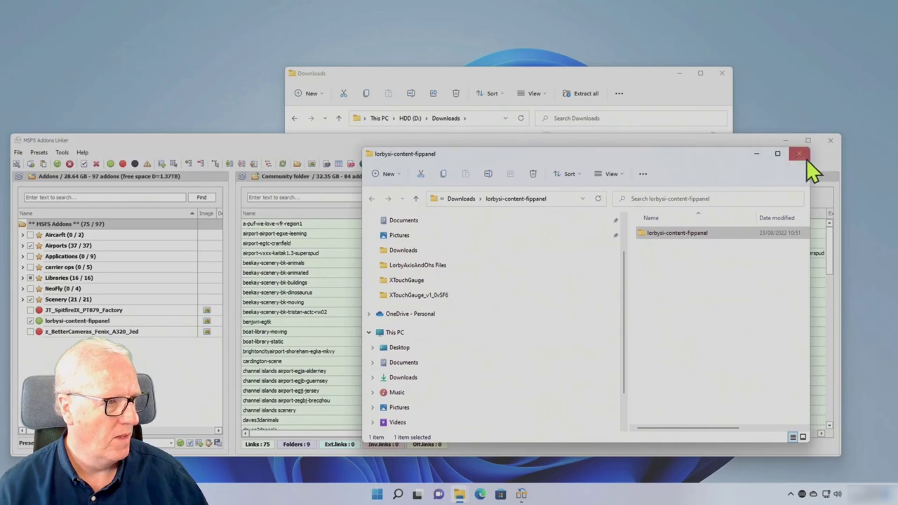
click(805, 152)
- Close the Addons Linker and extract the XTouchGauge_v1.2 zip from Downloads
click(832, 144)
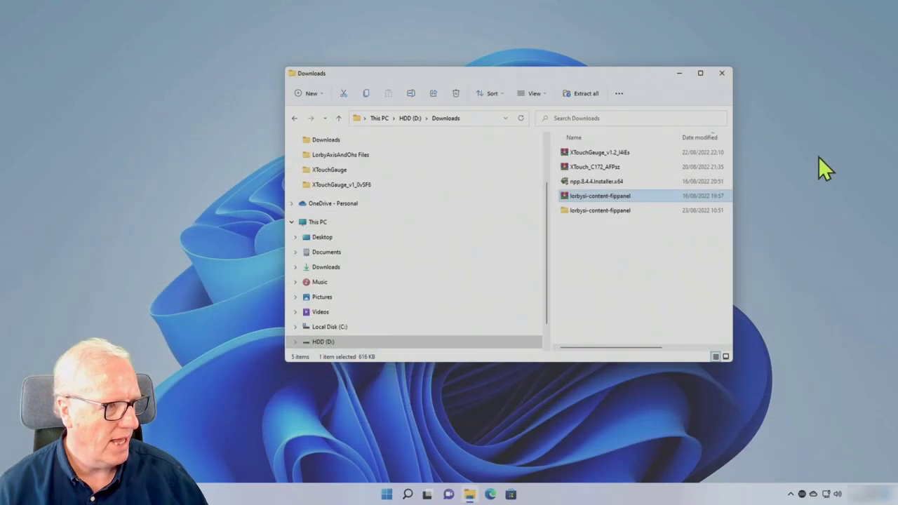
click(607, 210)
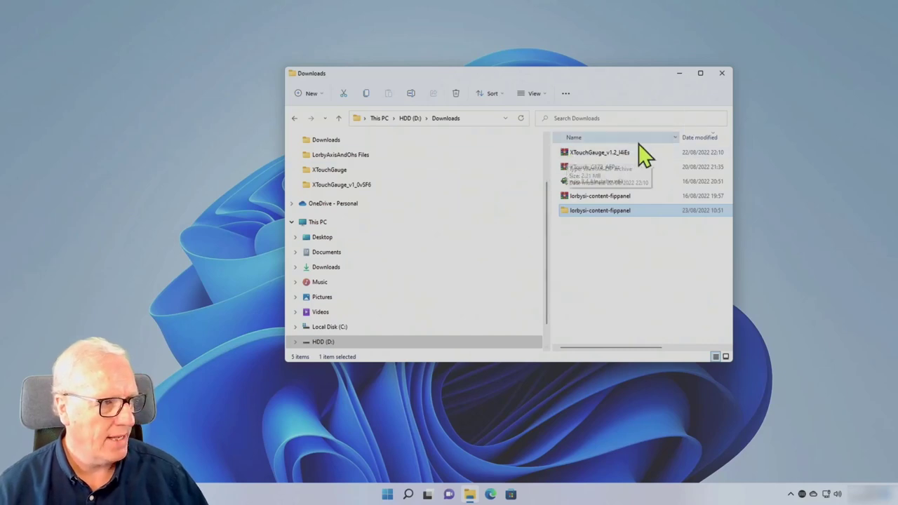
right_click(607, 156)
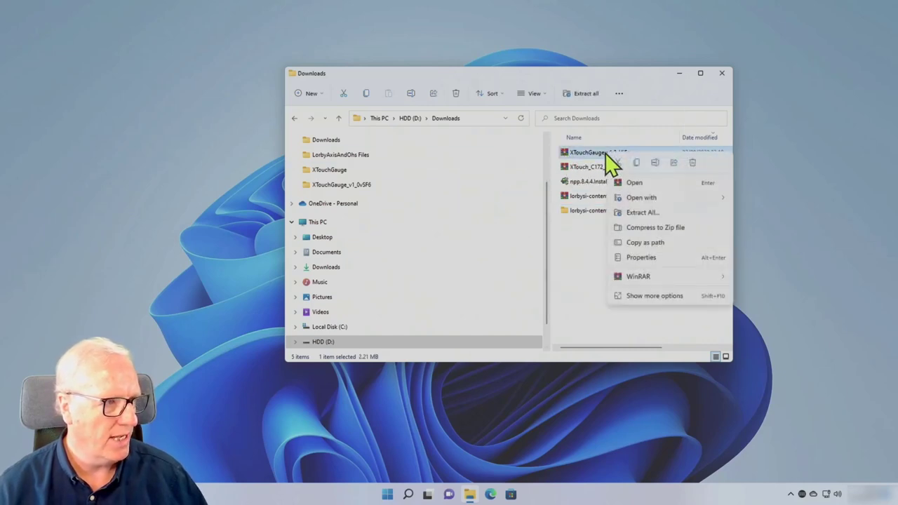
click(648, 212)
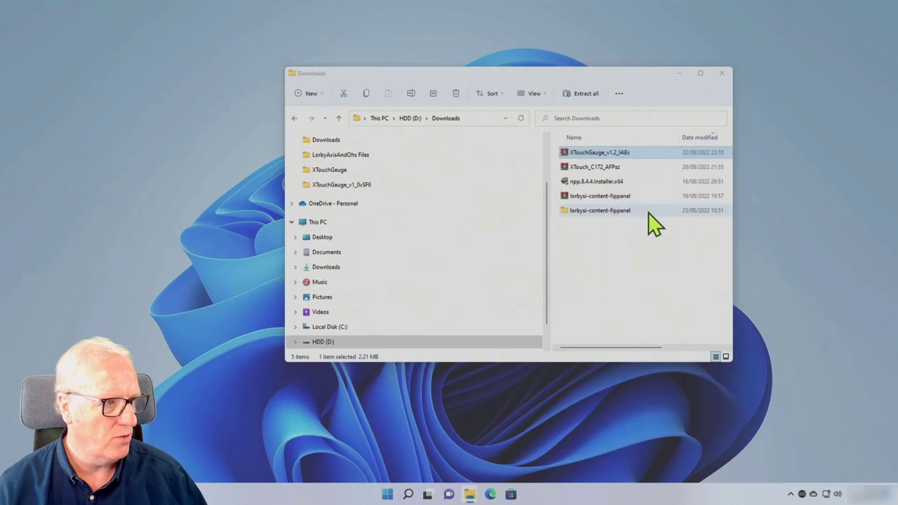
click(543, 336)
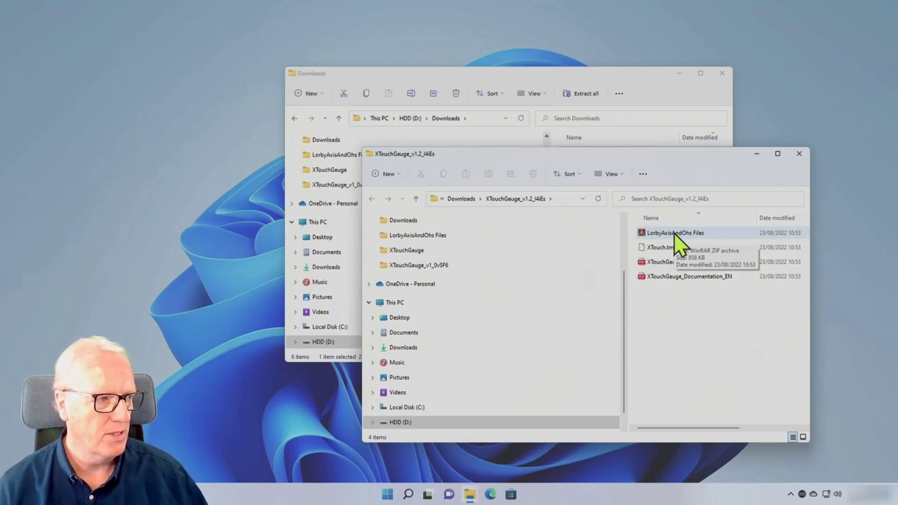
- Inspect the contents of the LorbyAxisAndOhs Files archive in the archive viewer
double_click(674, 233)
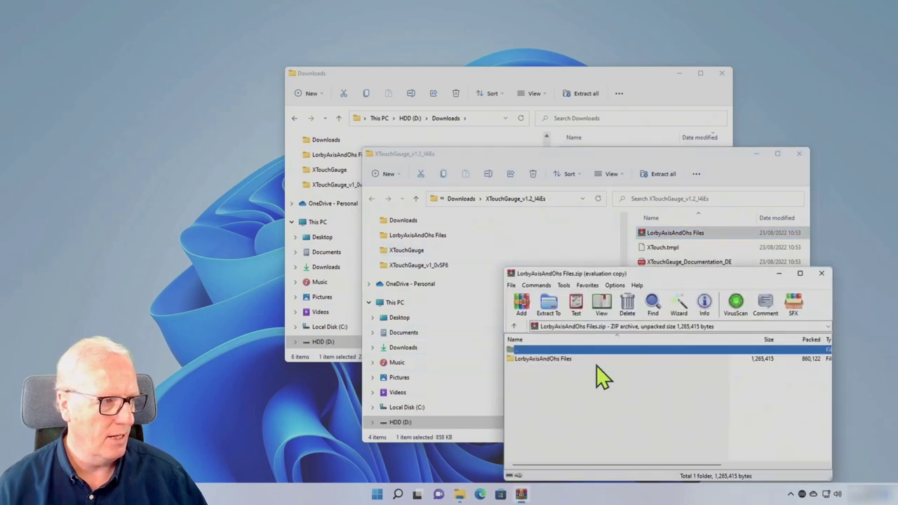
click(547, 361)
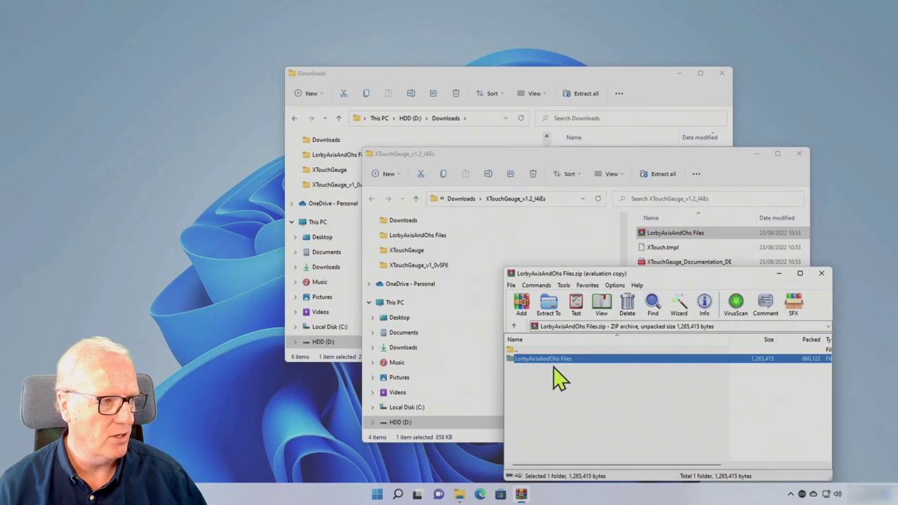
click(821, 273)
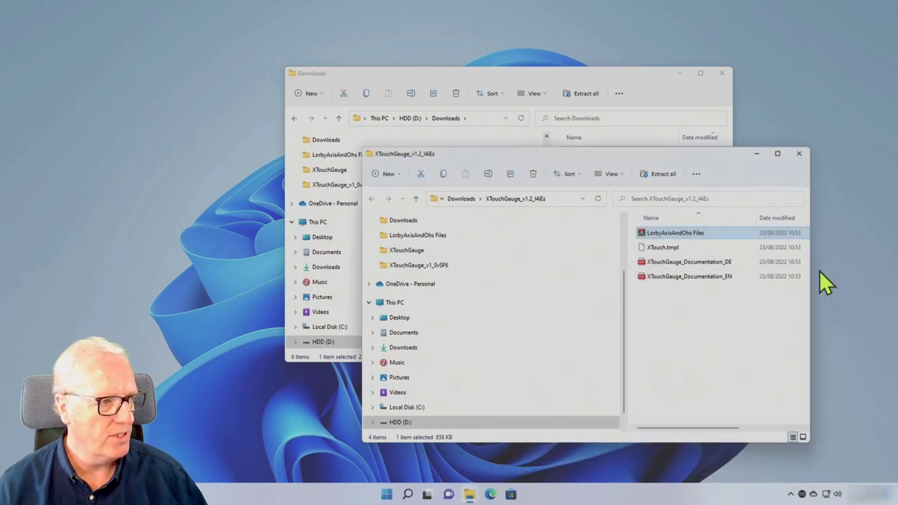
- Extract the LorbyAxisAndOhs Files archive and check its Scripts and UserGauges folders
right_click(666, 231)
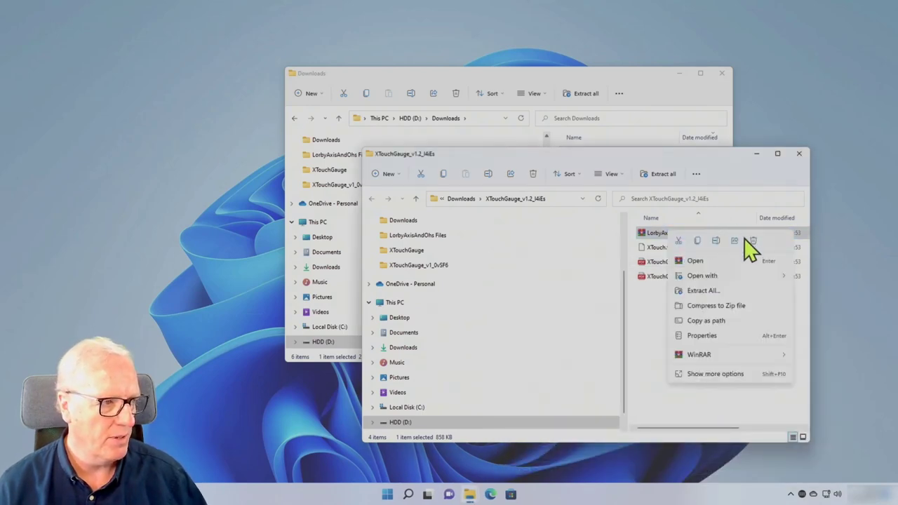
click(705, 291)
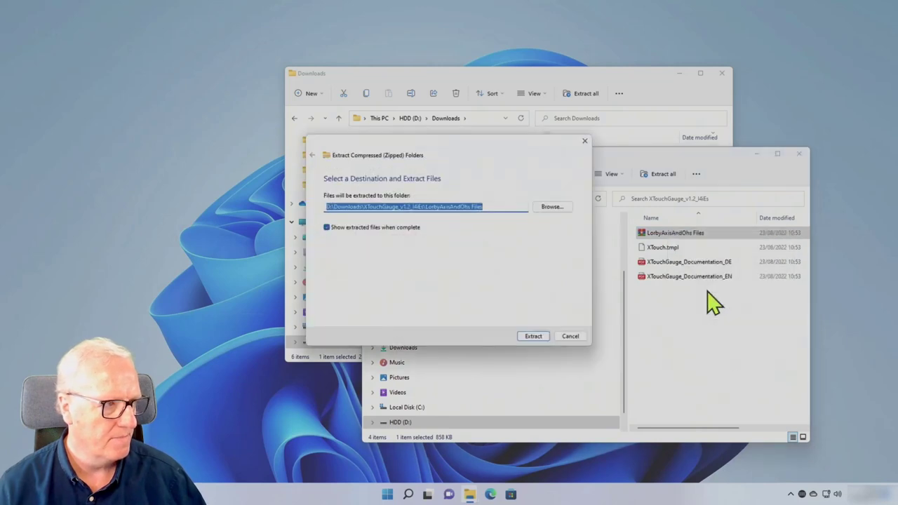
click(533, 336)
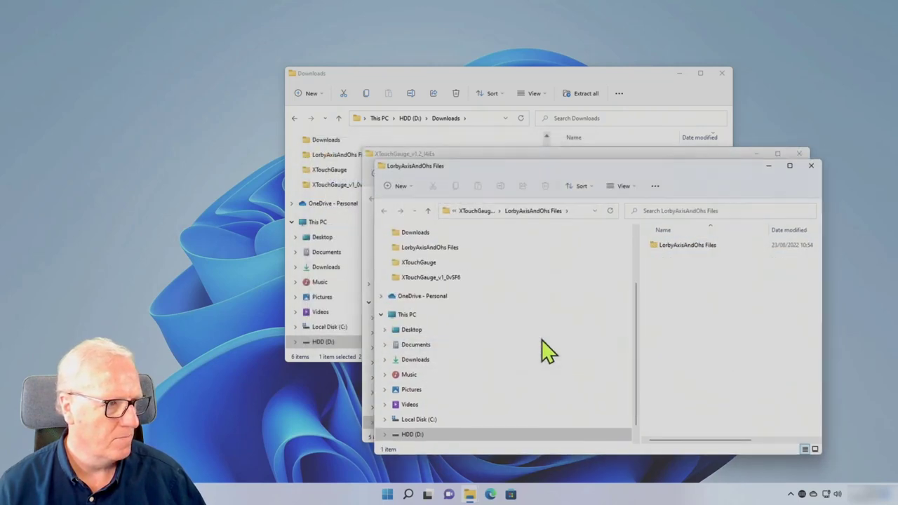
double_click(681, 247)
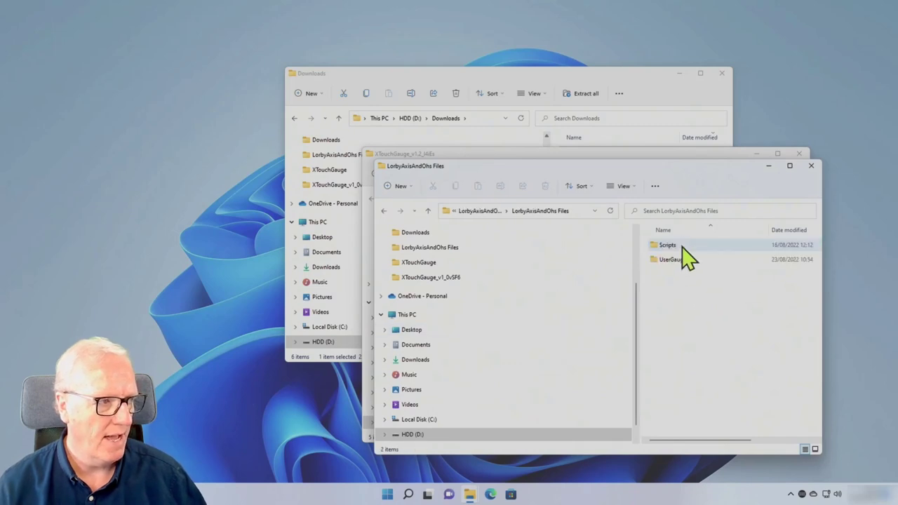
click(479, 211)
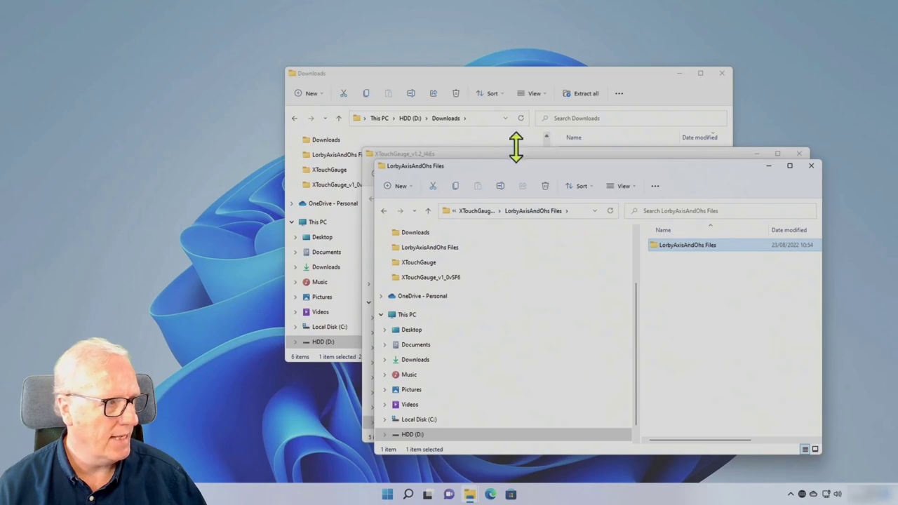
drag(660, 79, 480, 45)
- Copy the LorbyAxisAndOhs Files folder into Documents, replacing the existing files
click(166, 220)
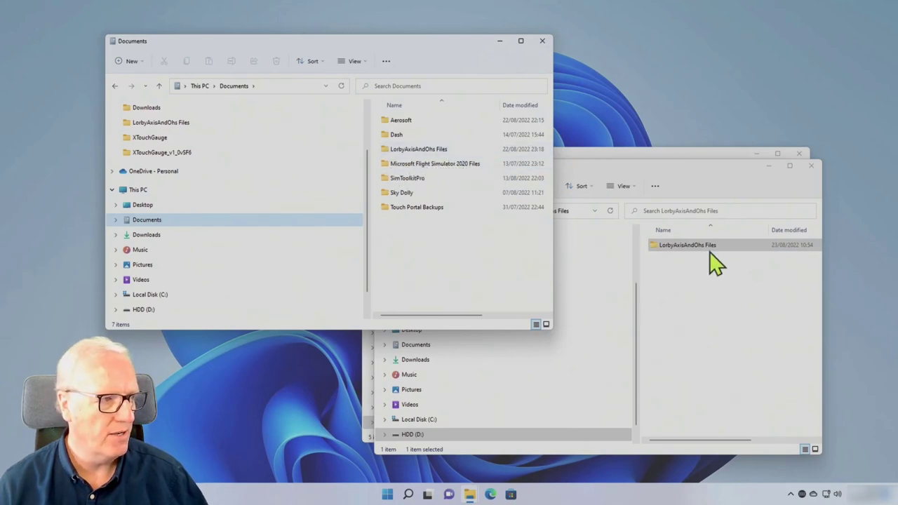
drag(695, 245, 421, 275)
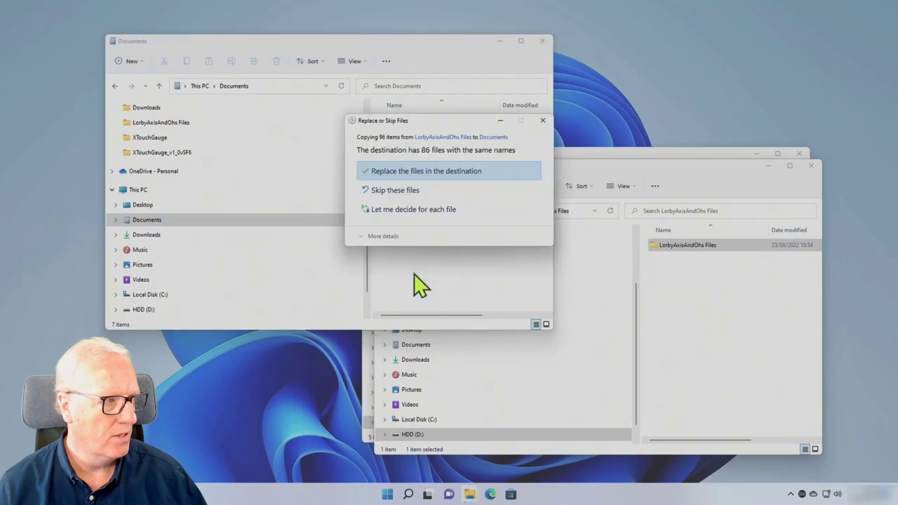
click(398, 171)
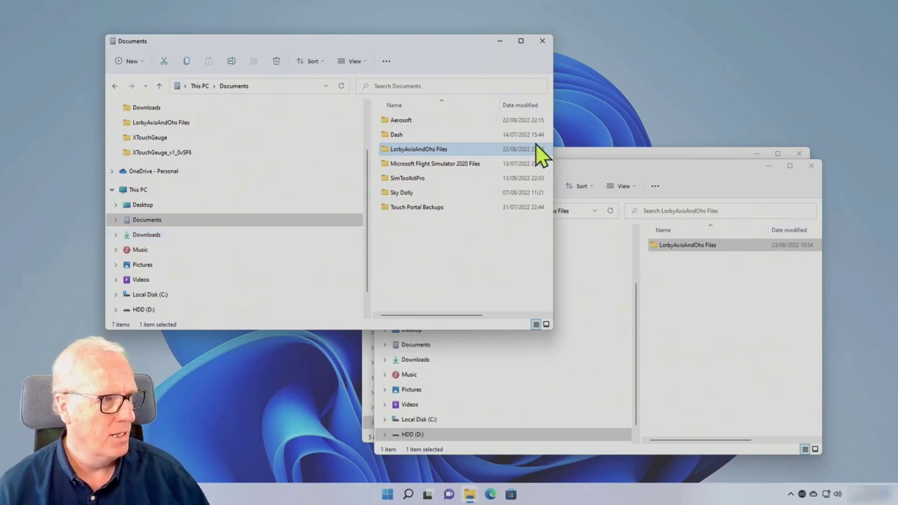
- Close the extra windows and extract XTouch_C172_AFPsz.zip into its own Downloads folder
click(542, 42)
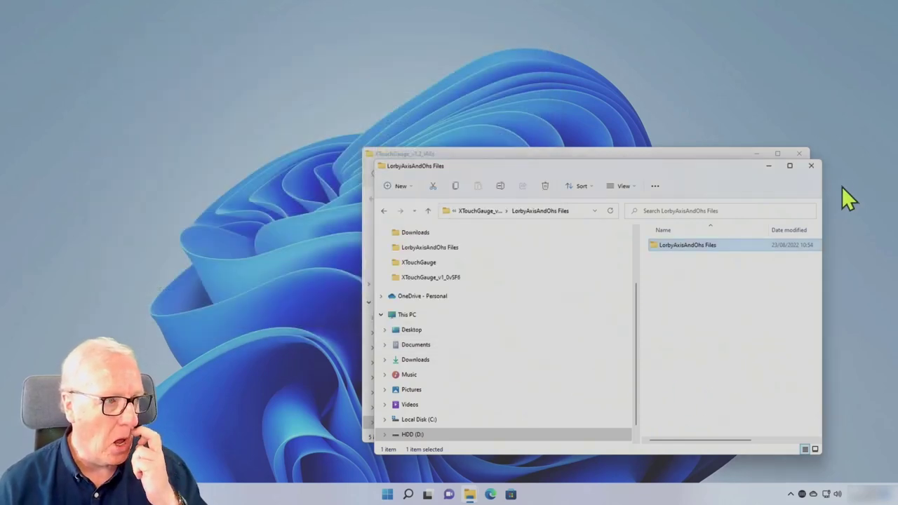
click(813, 167)
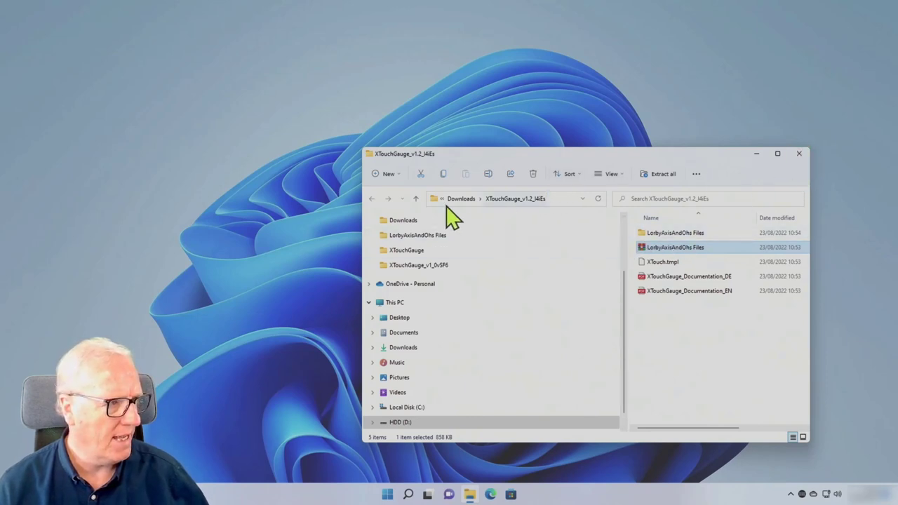
click(458, 199)
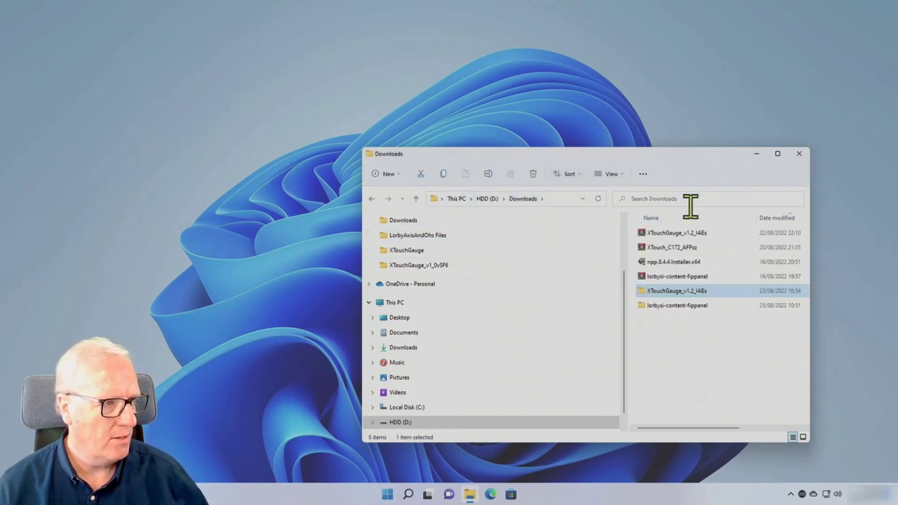
double_click(667, 250)
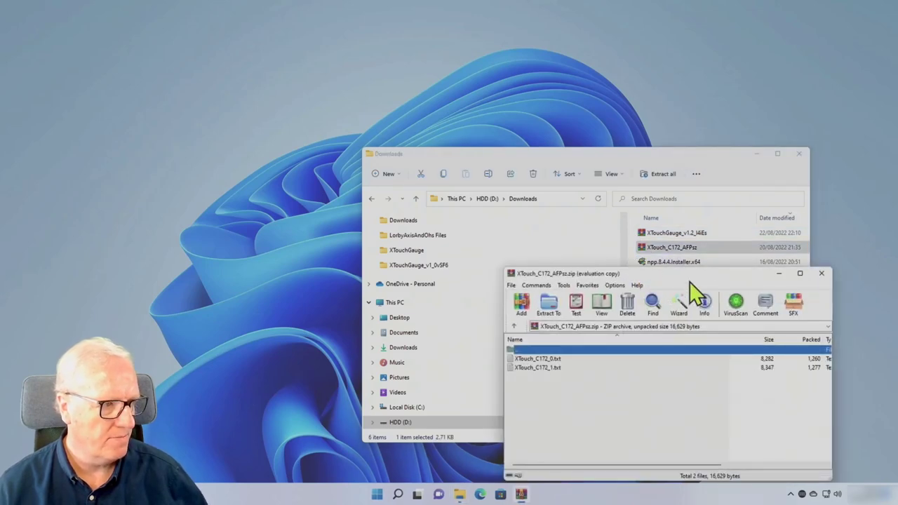
click(821, 273)
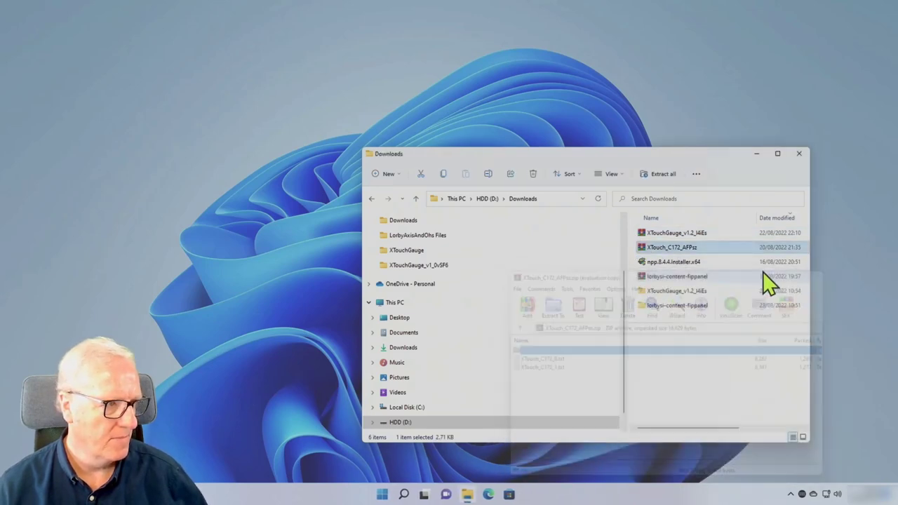
right_click(678, 253)
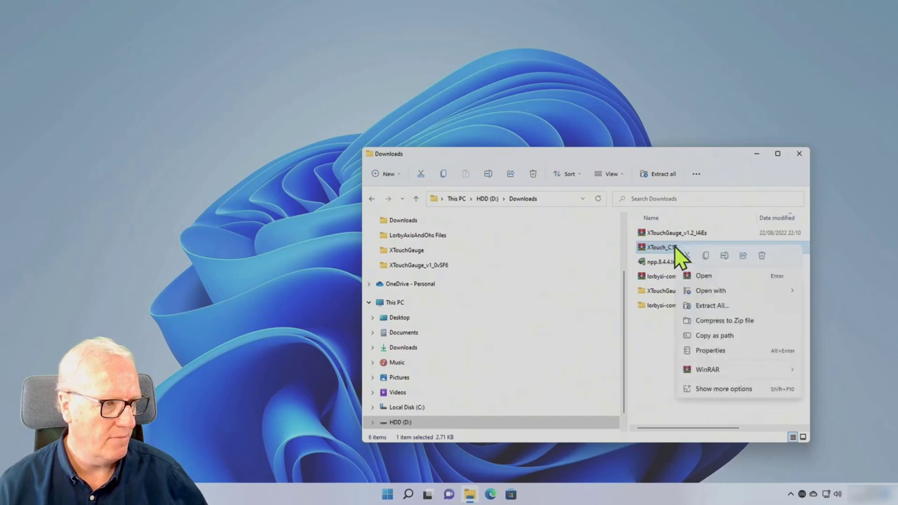
click(728, 307)
click(538, 334)
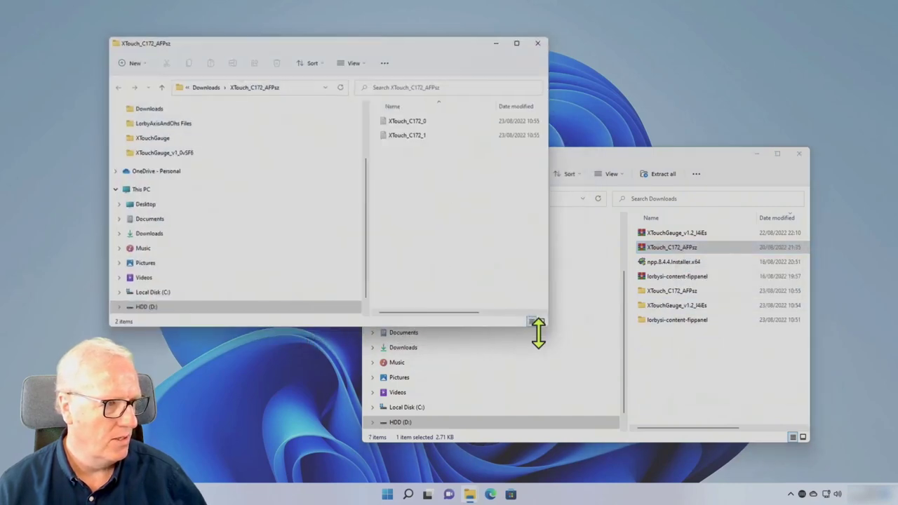
drag(413, 45, 776, 138)
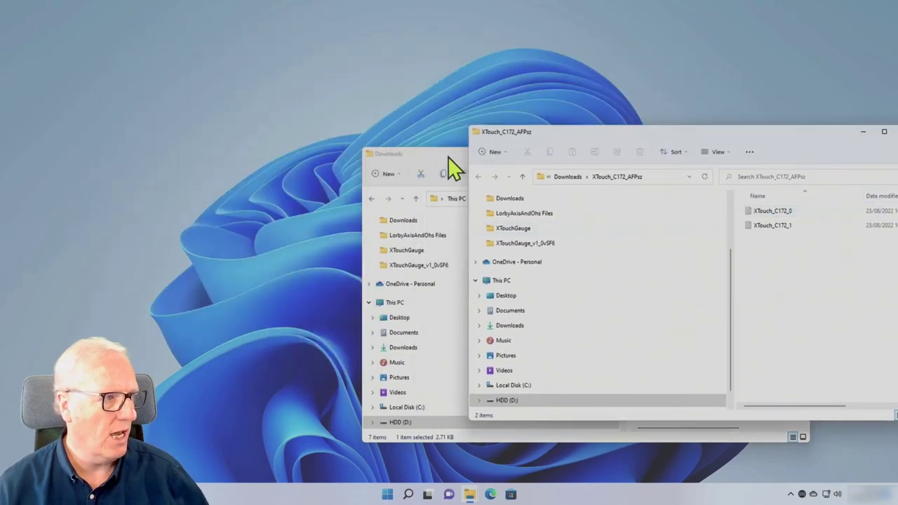
drag(447, 156, 127, 115)
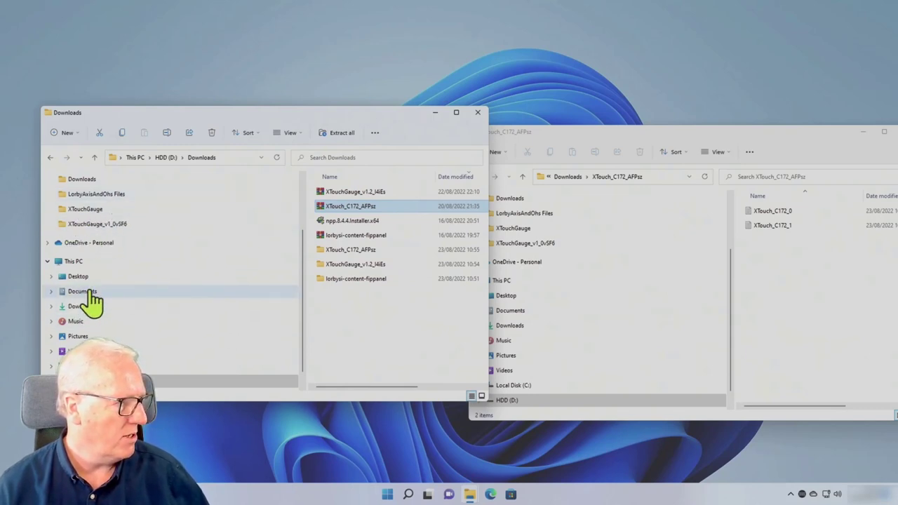
- Browse to Documents > LorbyAxisAndOhs Files > Scripts > XTouchGauge and close the extracted window
click(82, 291)
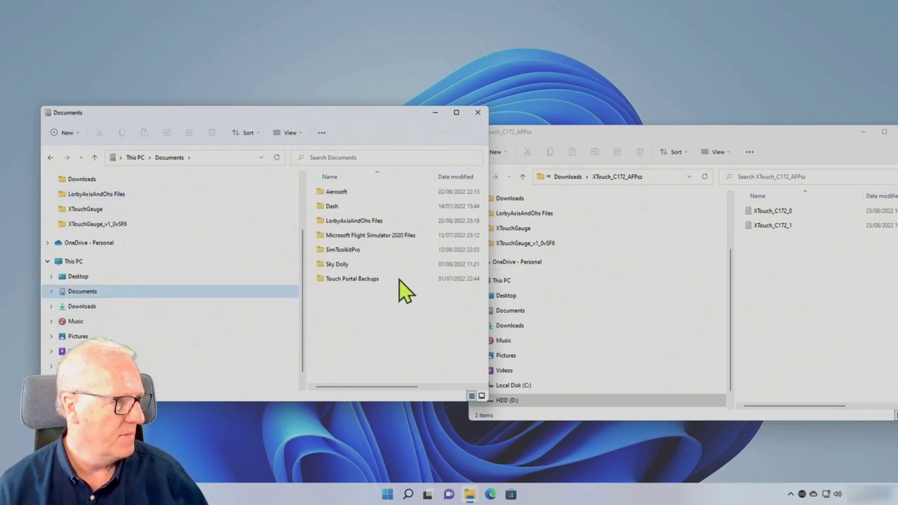
double_click(354, 221)
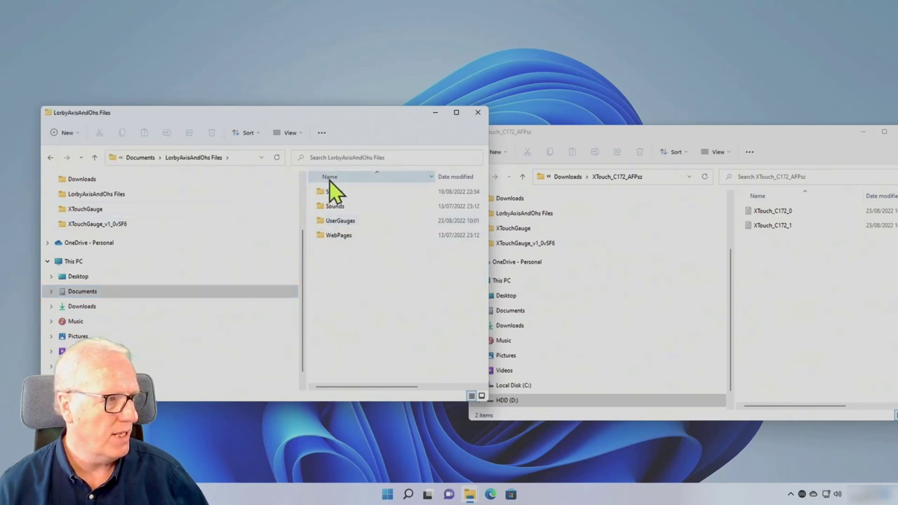
double_click(328, 193)
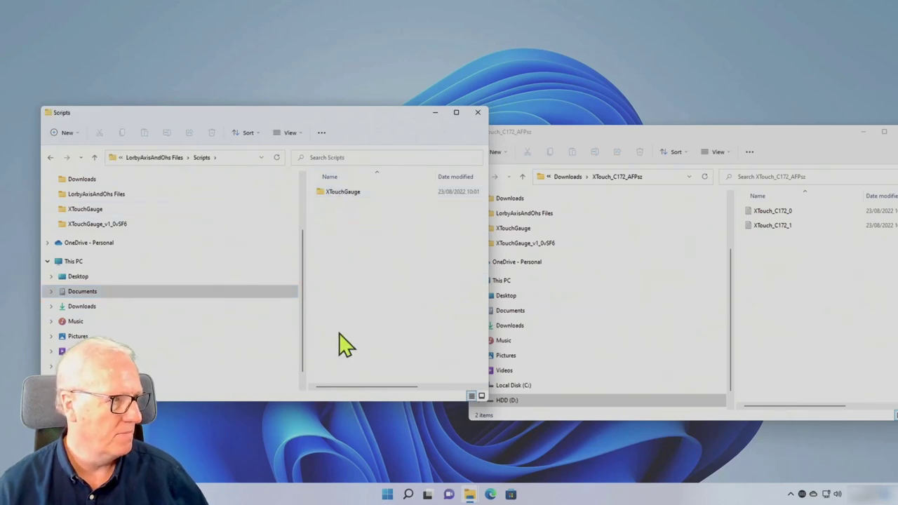
double_click(337, 199)
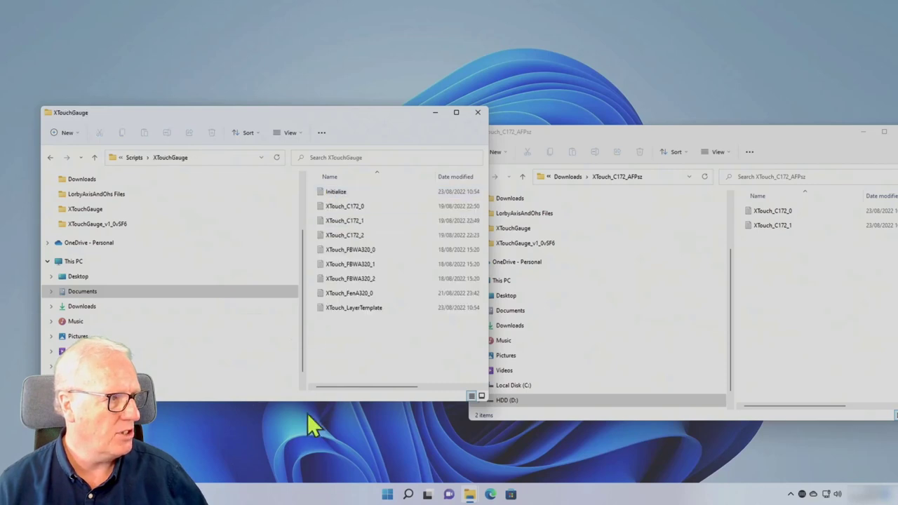
click(772, 212)
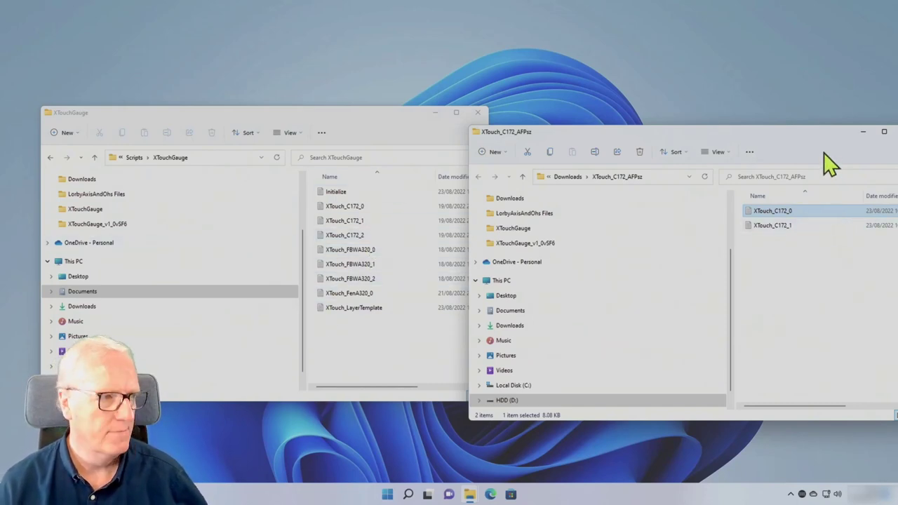
key(Tab)
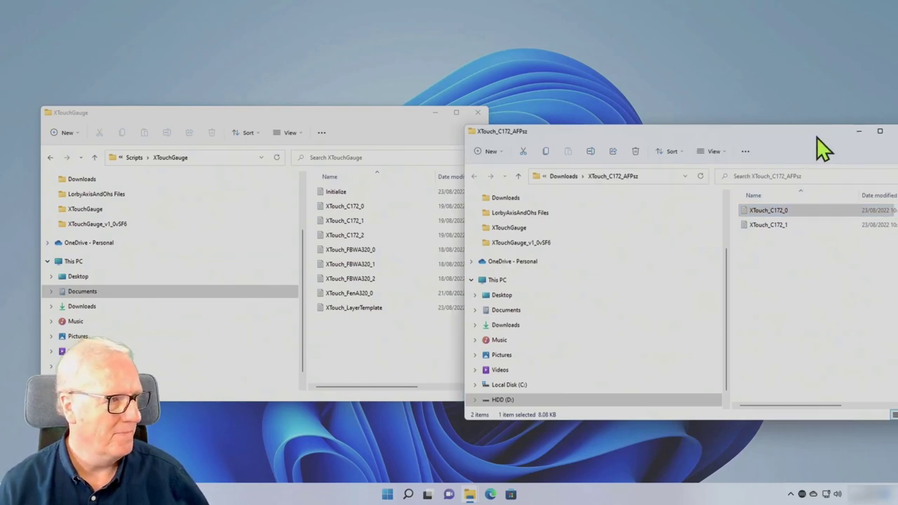
click(702, 171)
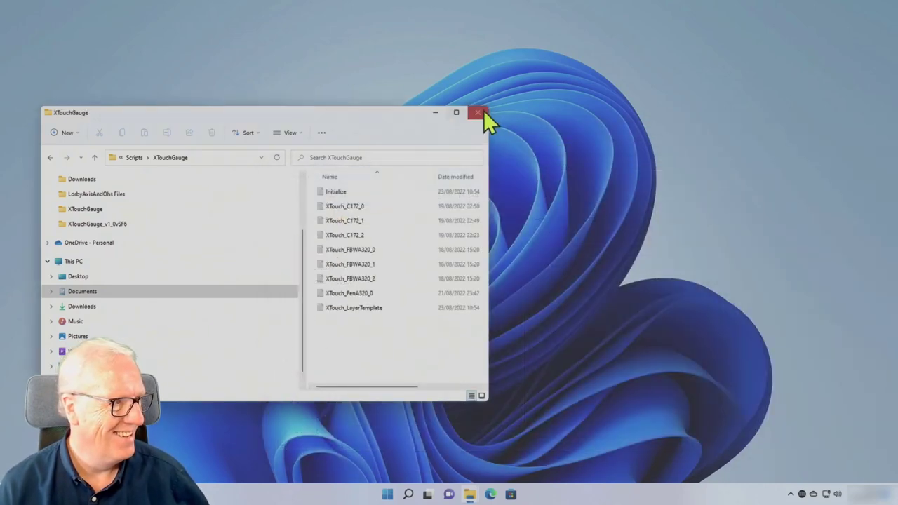
- Close Explorer and open the World Map's aircraft selection list in Flight Simulator
click(480, 112)
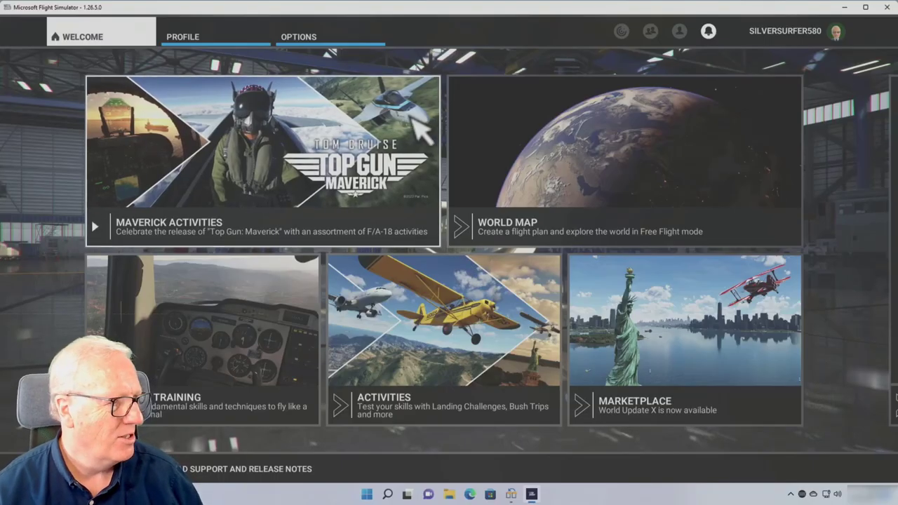
click(517, 193)
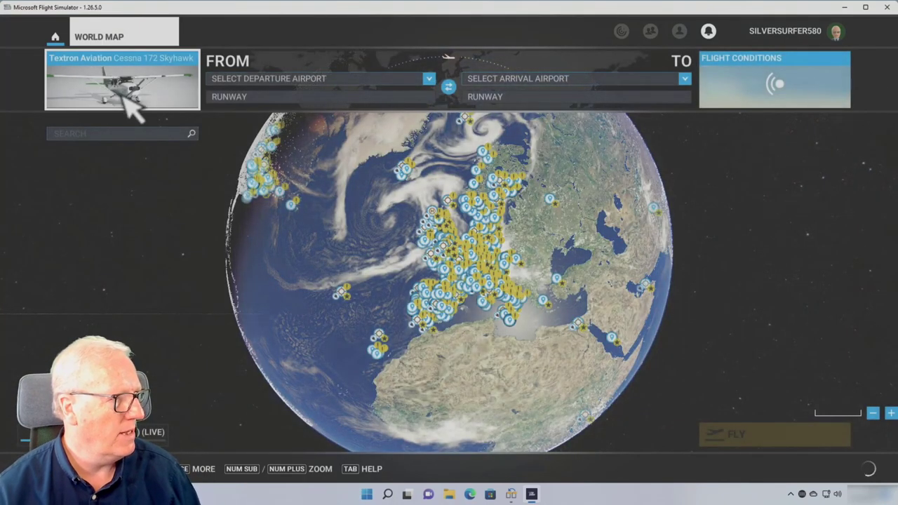
click(134, 96)
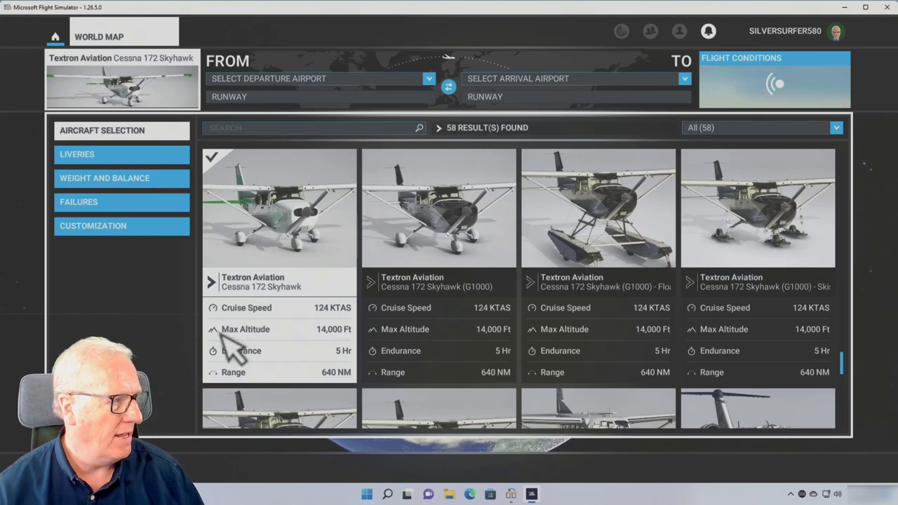
- Apply the Kenmore livery and set departure to EGKA Shoreham, Gate 103 – Ramp GA Medium
click(113, 156)
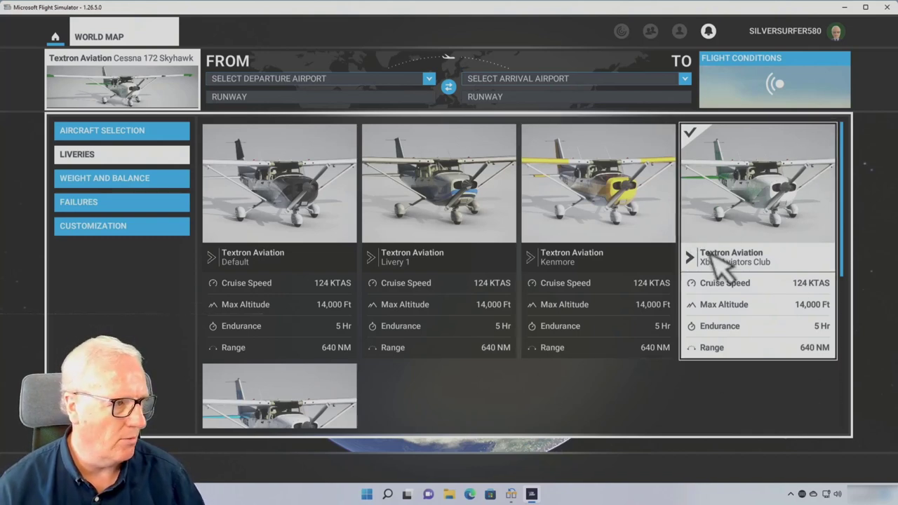
click(593, 211)
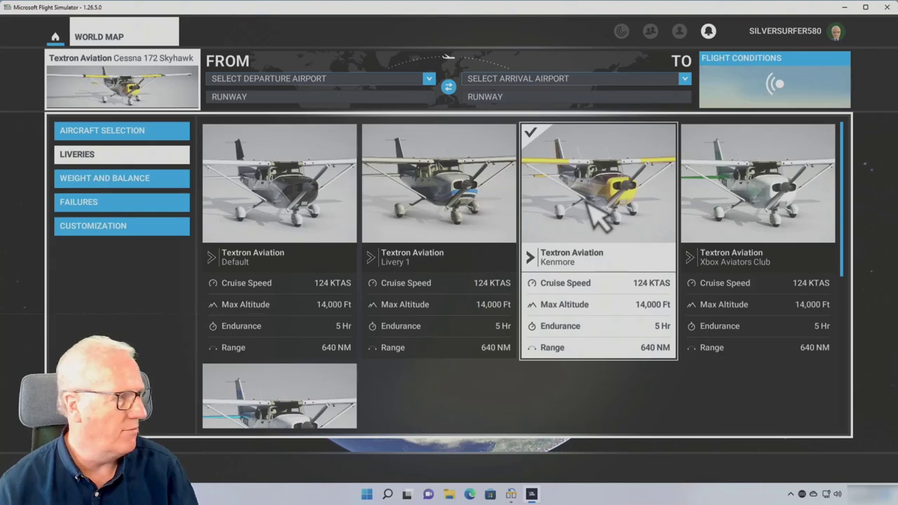
click(375, 81)
click(289, 124)
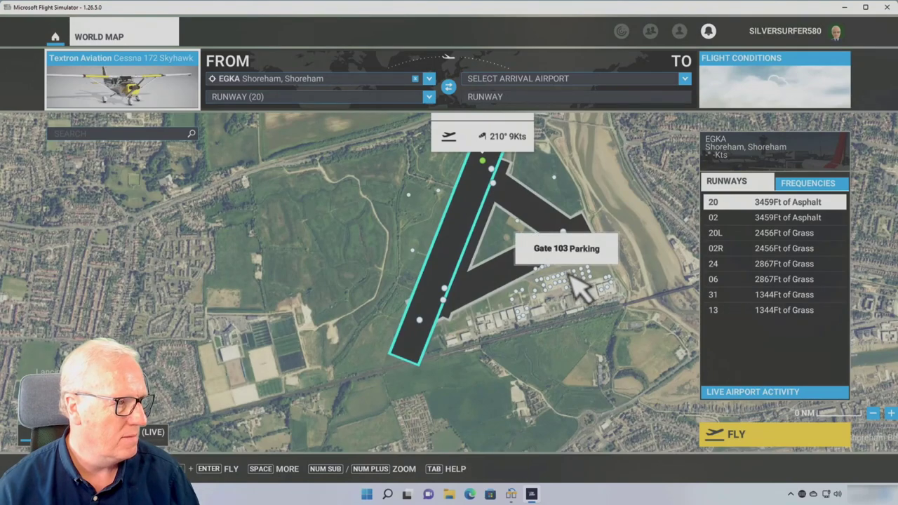
click(578, 286)
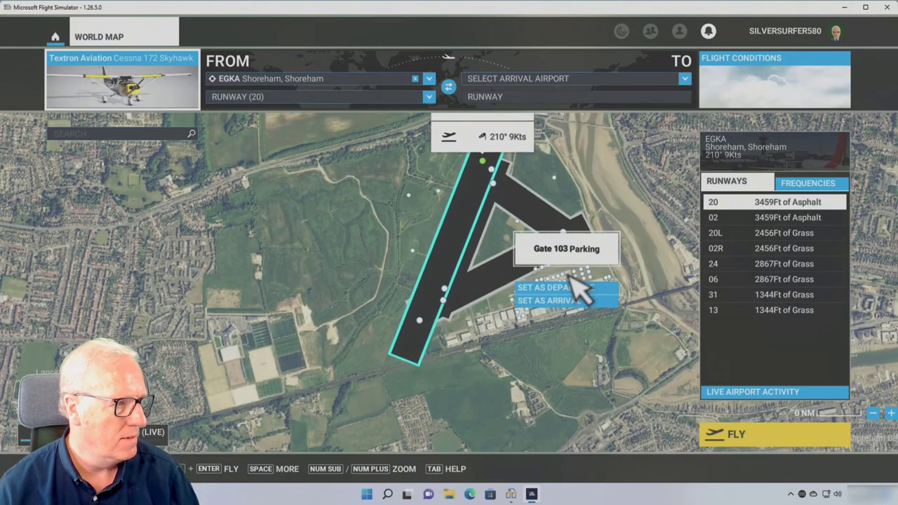
click(570, 290)
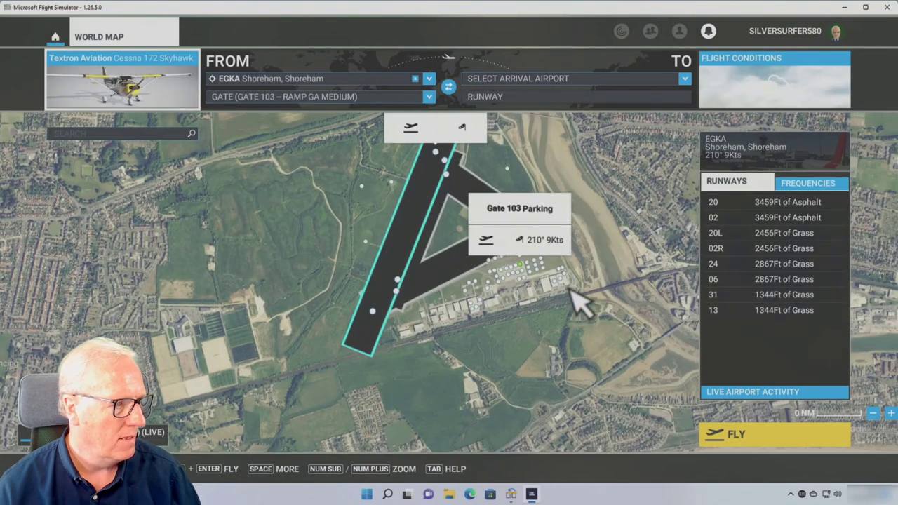
- Load the Shoreham flight and enter the Cessna cockpit with the AxisAndOhs FIP panel showing
click(759, 442)
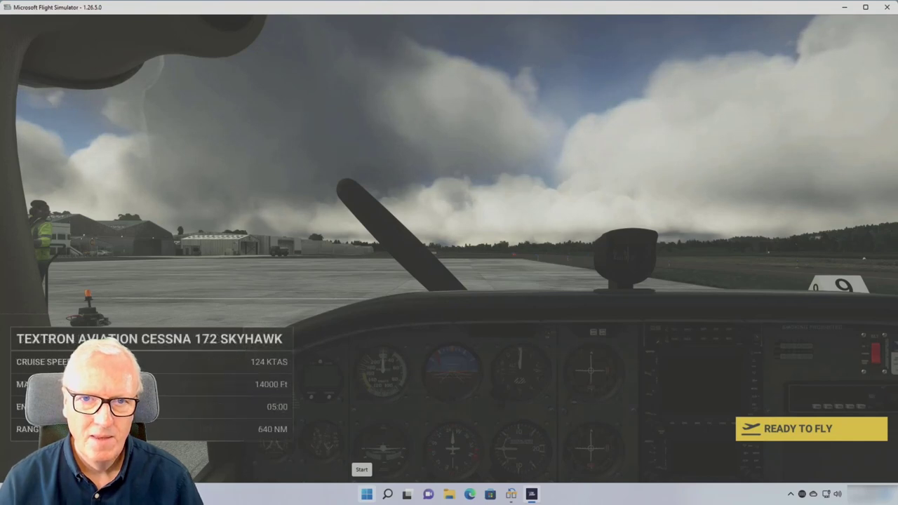
click(366, 494)
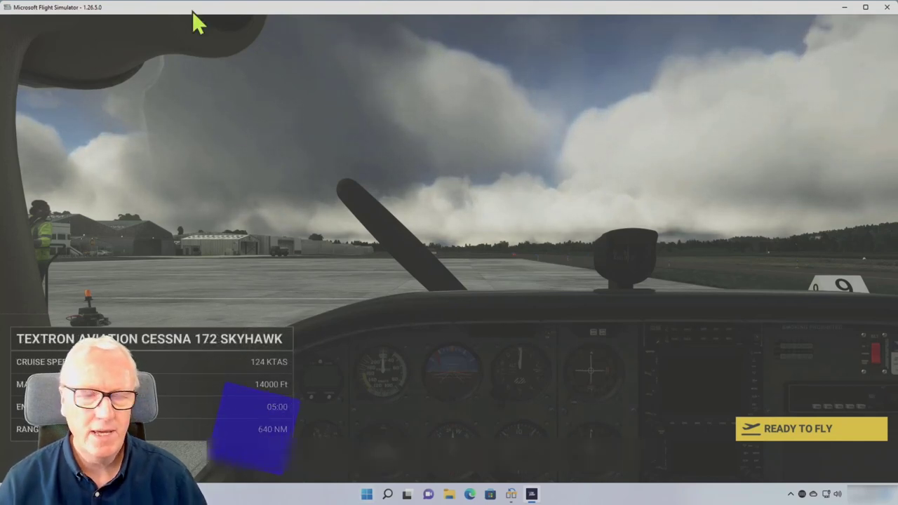
click(791, 440)
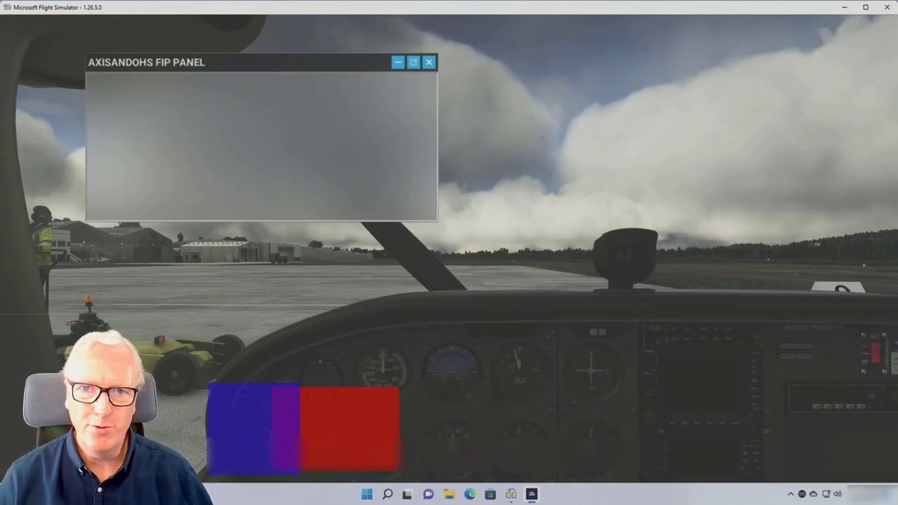
- Close the empty FIP panel and choose D:\Downloads\XTouchGauge_v1.2_l4iEs\XTouch.tmpl for template import
click(429, 61)
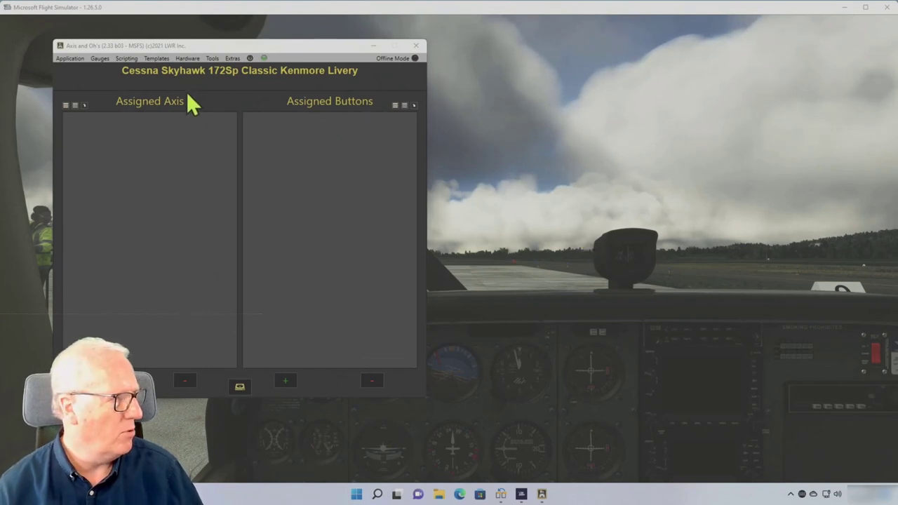
click(160, 57)
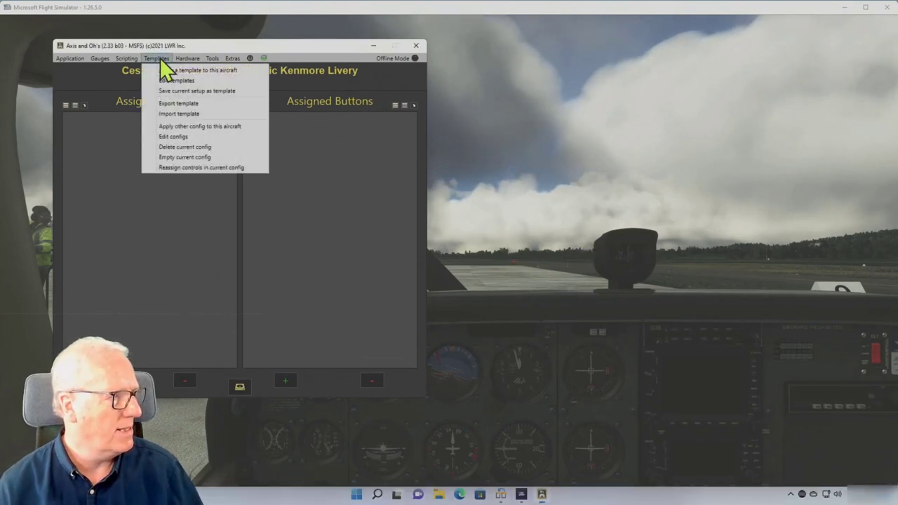
click(171, 115)
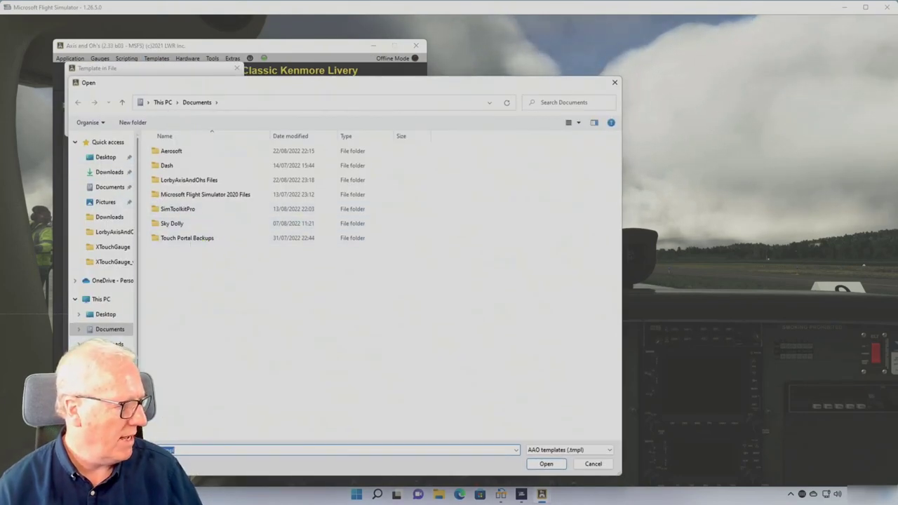
click(105, 417)
double_click(193, 151)
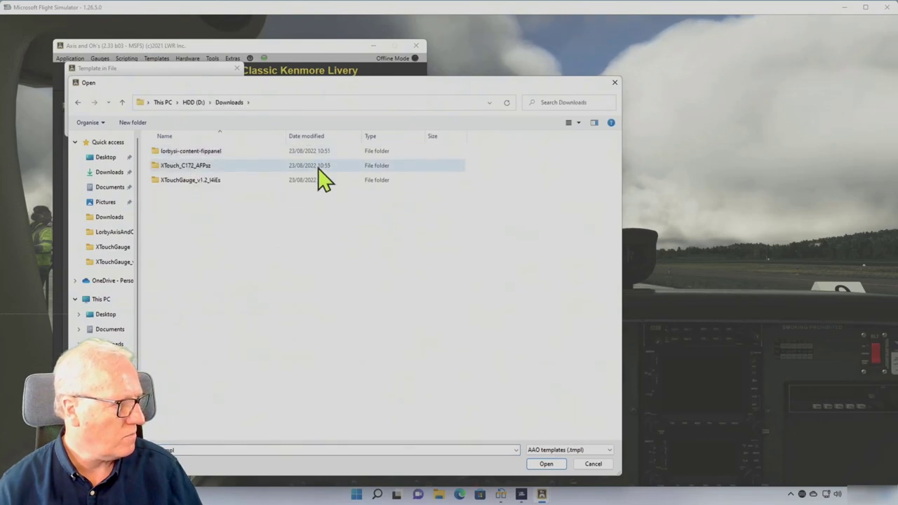
double_click(189, 181)
double_click(177, 165)
- Import the XTouch template and save its XTouch: Shift Key button assignment
click(199, 128)
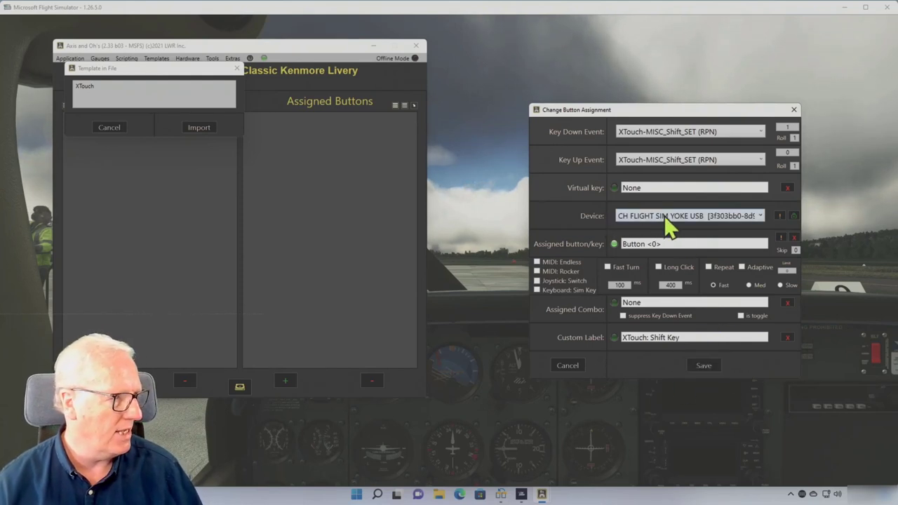
click(709, 368)
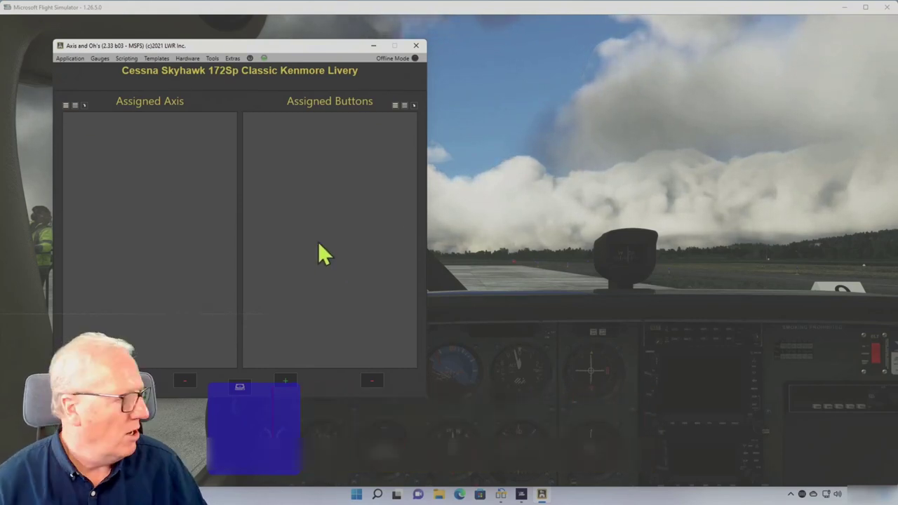
- Open the Edit RPN Scripts dialog from the Scripting menu
click(128, 61)
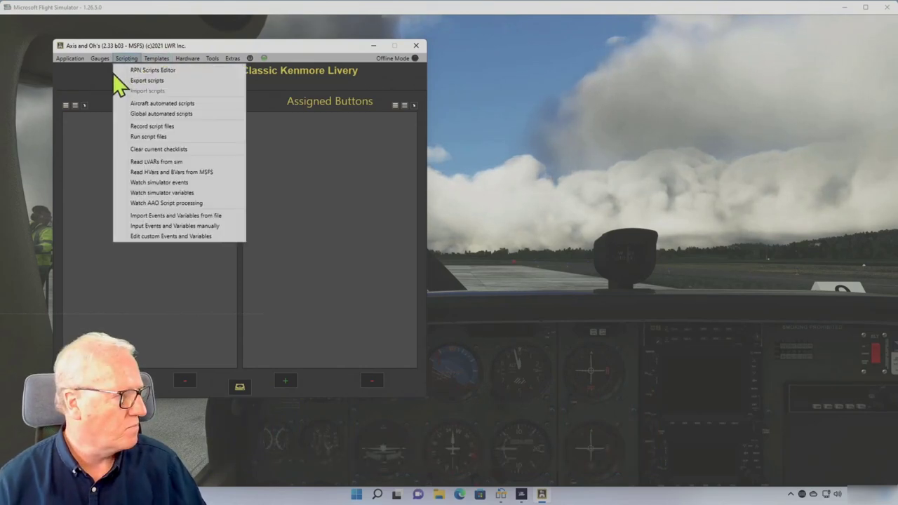
click(151, 73)
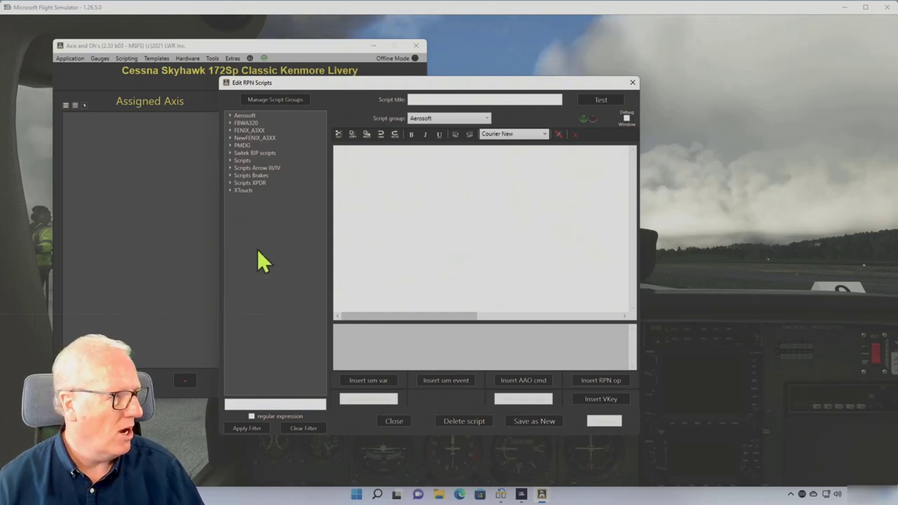
- Add a new script group named 'Asobbo C172' in the script group manager
click(275, 102)
click(133, 146)
text(Aso)
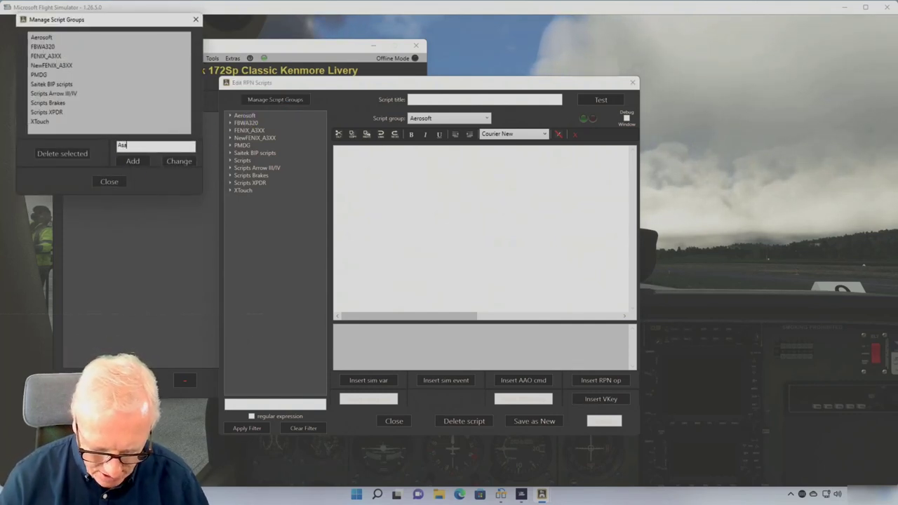
text(b)
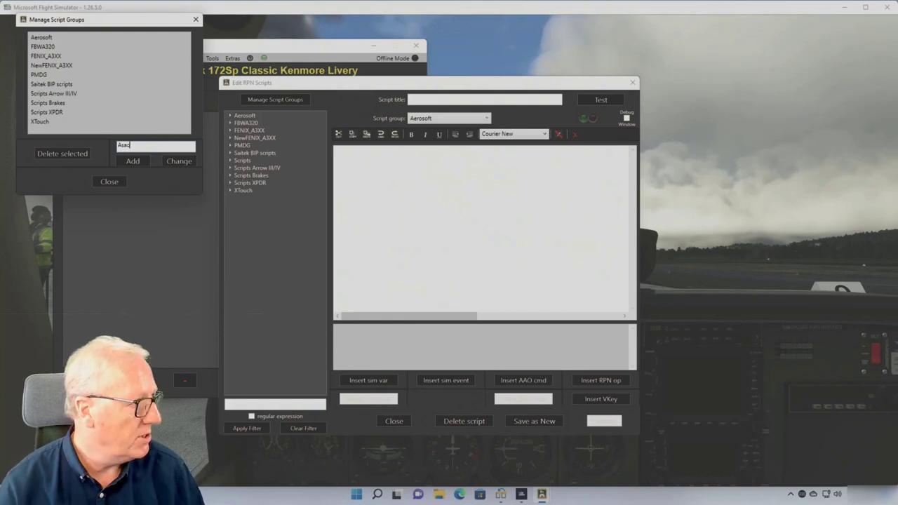
text(b)
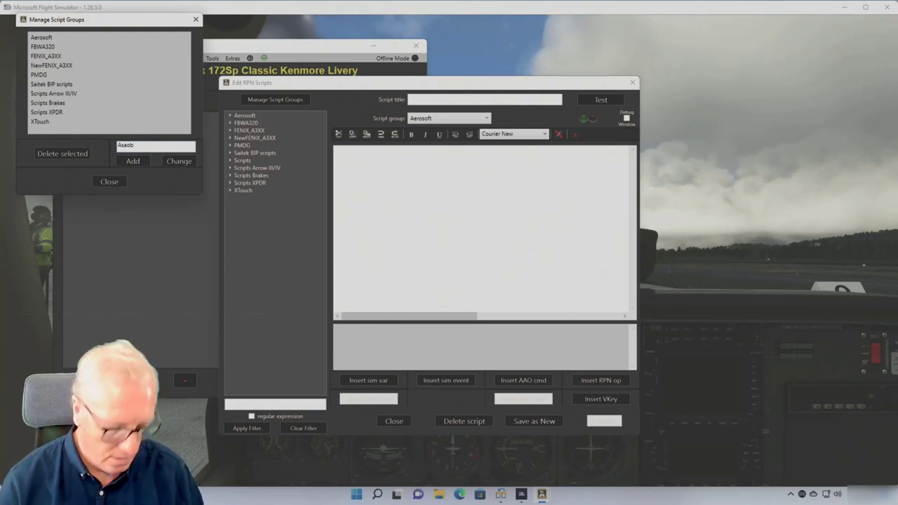
text(o C)
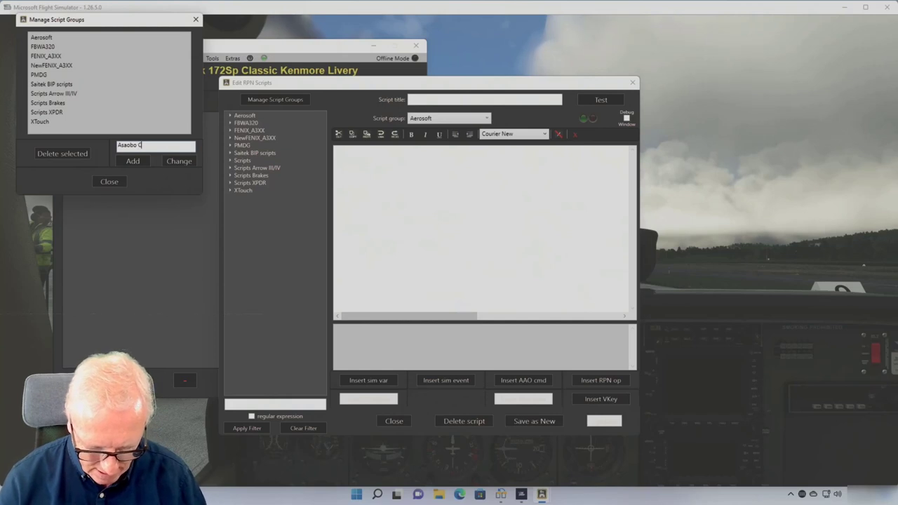
text(172)
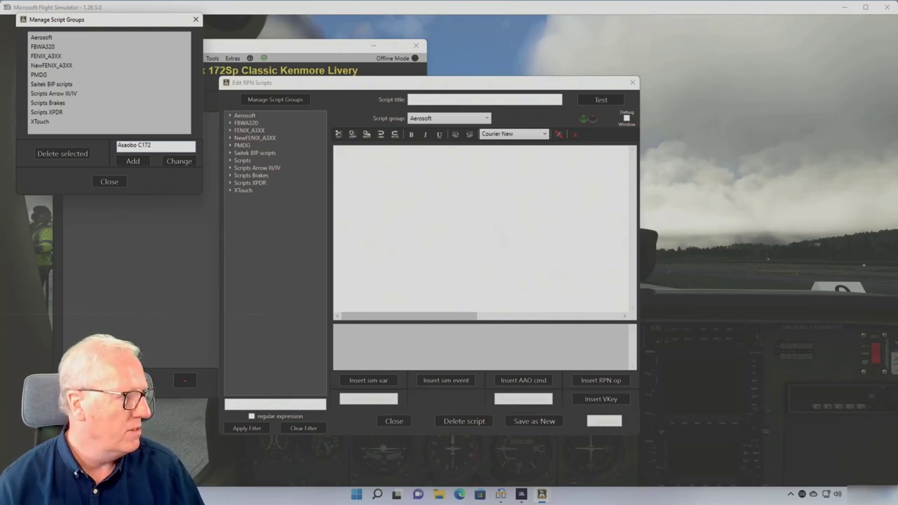
click(135, 162)
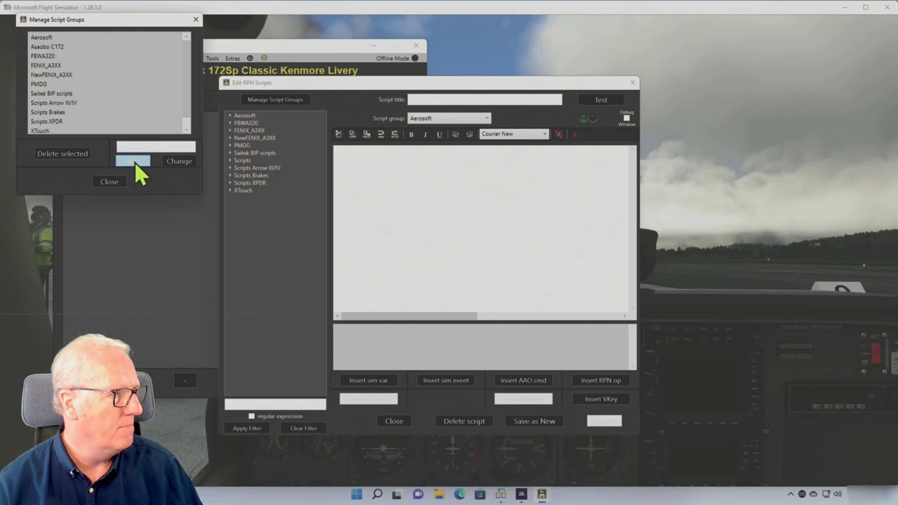
click(196, 21)
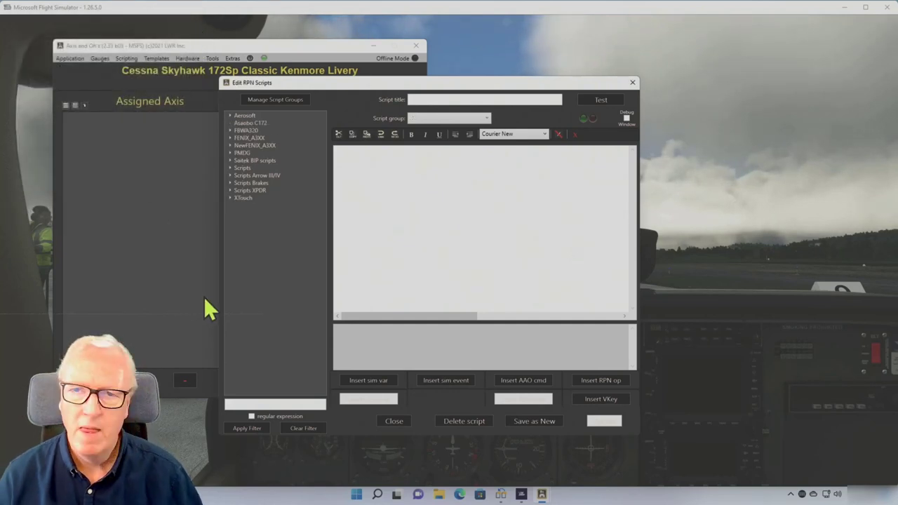
- Expand the XTouch group and load INIT_XTouch_PerAircraftTemplate_AUTO into the editor
click(231, 198)
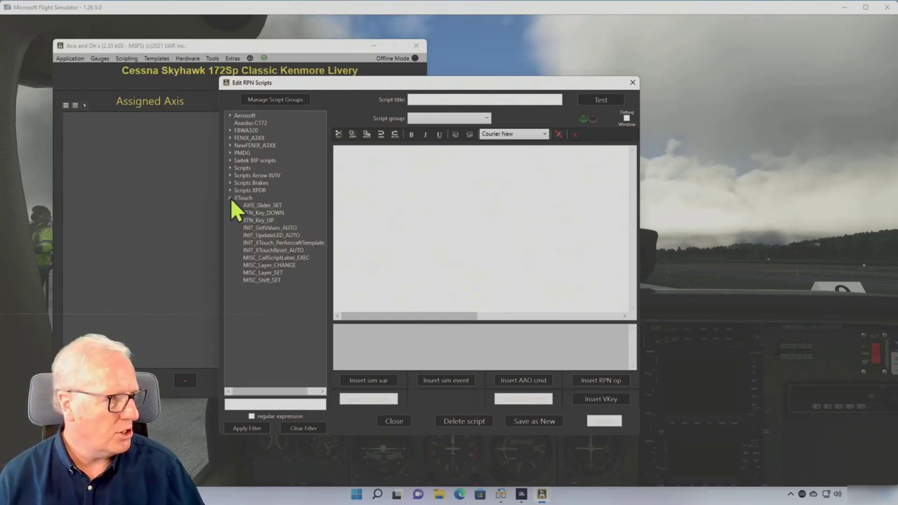
click(270, 243)
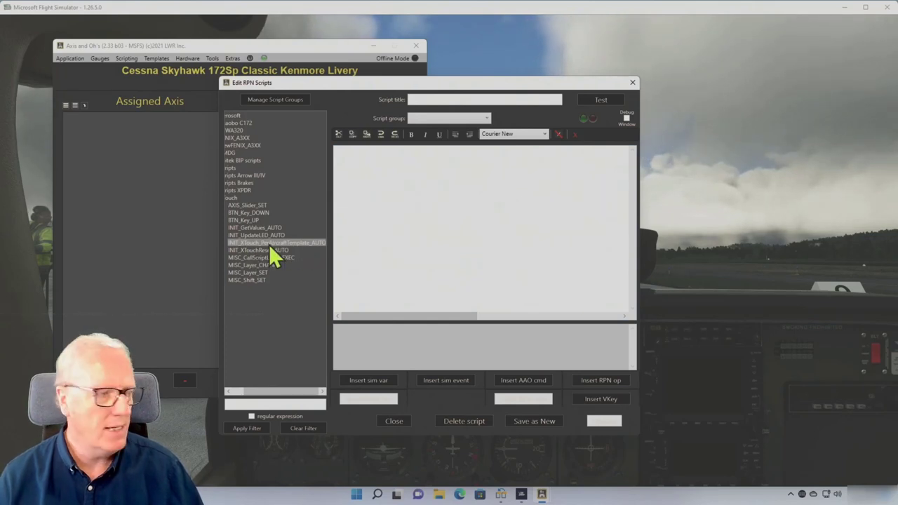
double_click(268, 244)
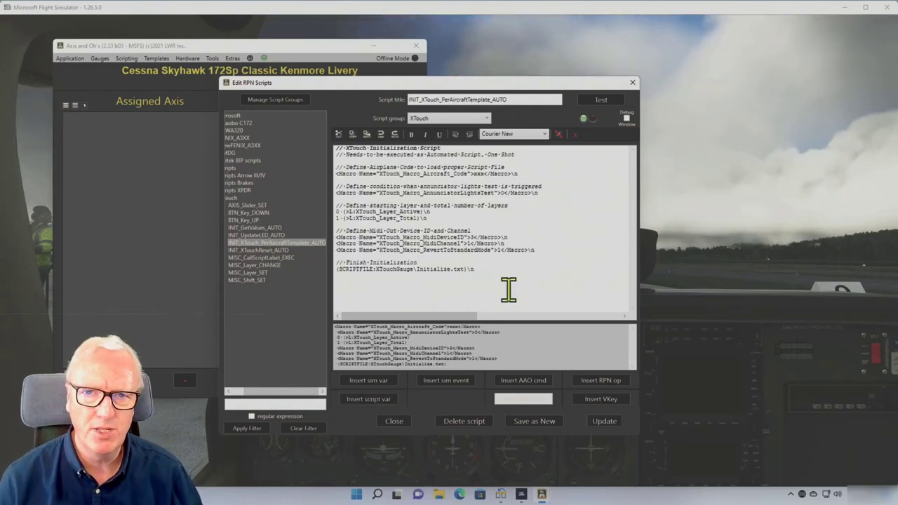
- Close the RPN scripts editor and save the AxisAndOhs database
click(632, 83)
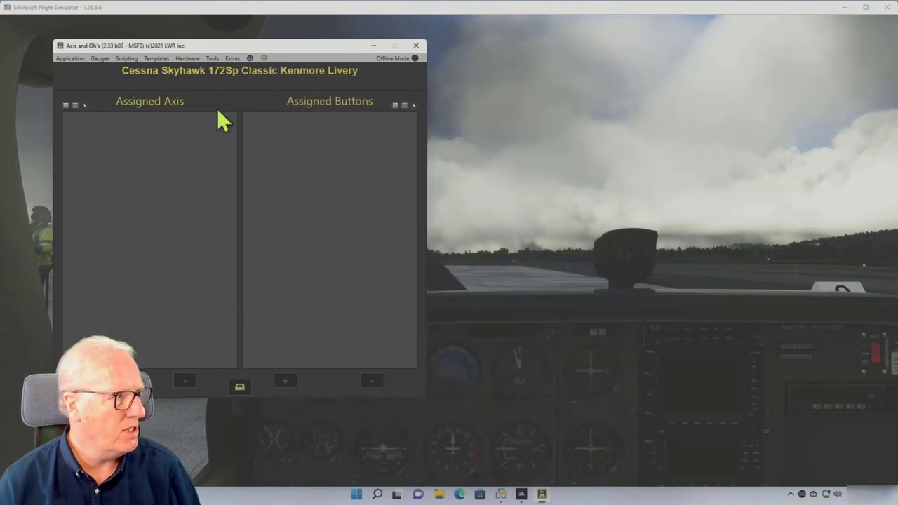
click(212, 57)
click(224, 72)
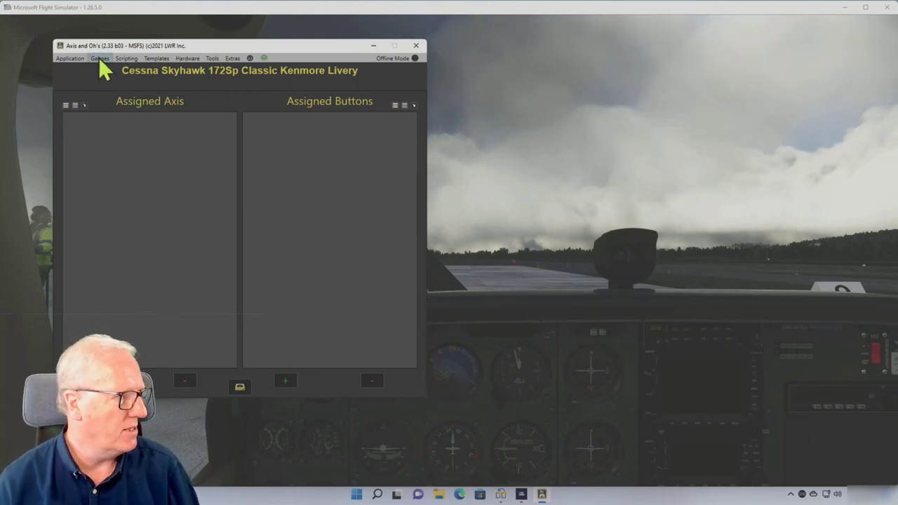
click(125, 59)
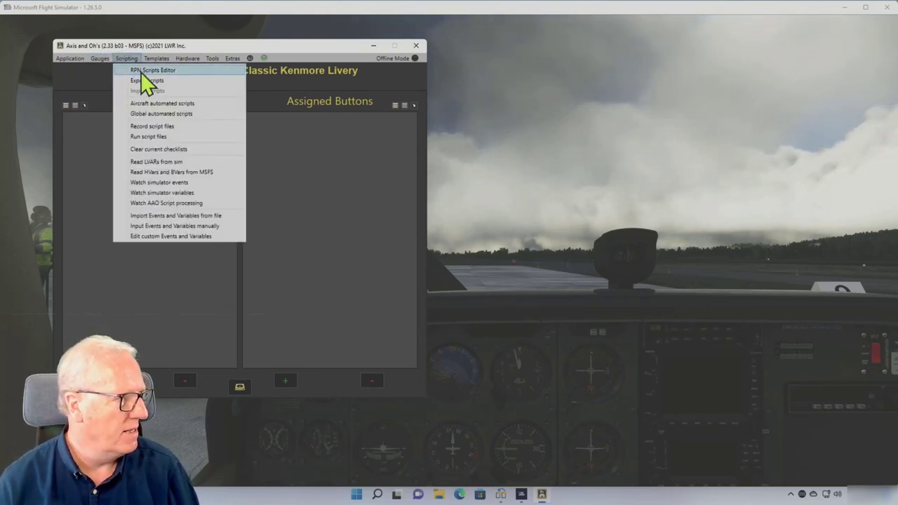
- Load INIT_XTouch_PerAircraftTemplate_AUTO and shorten its title to INIT_XTouch_AUTO
click(140, 71)
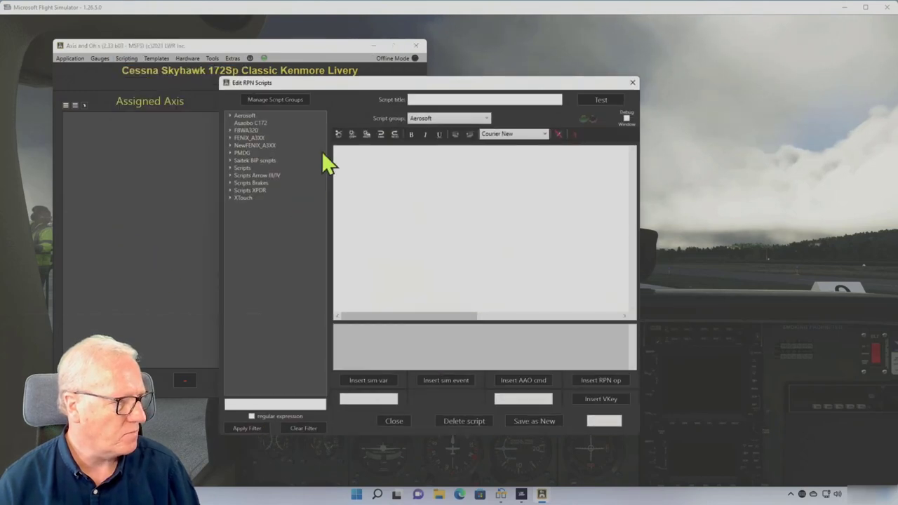
click(235, 200)
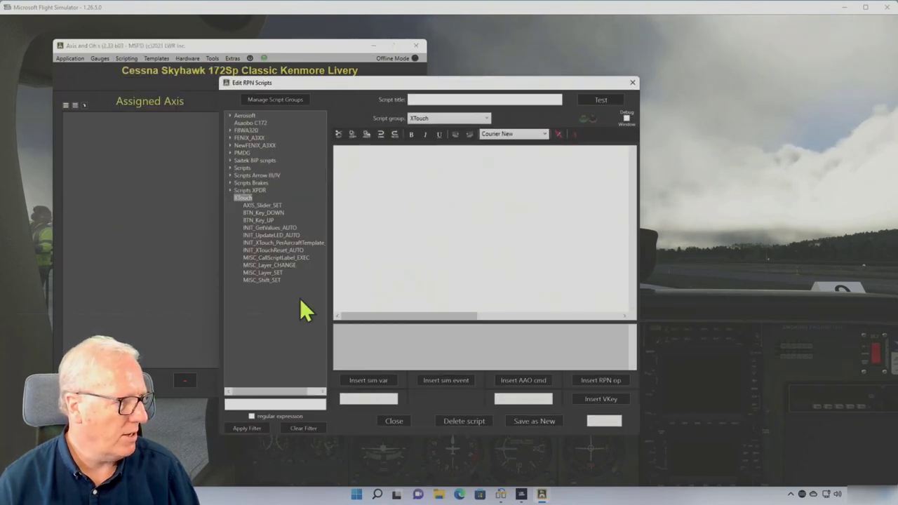
click(294, 242)
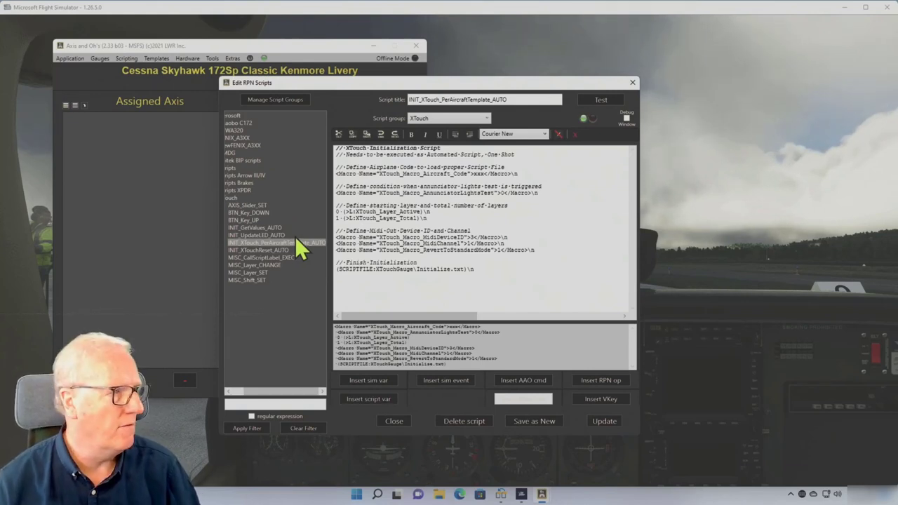
drag(494, 99, 450, 110)
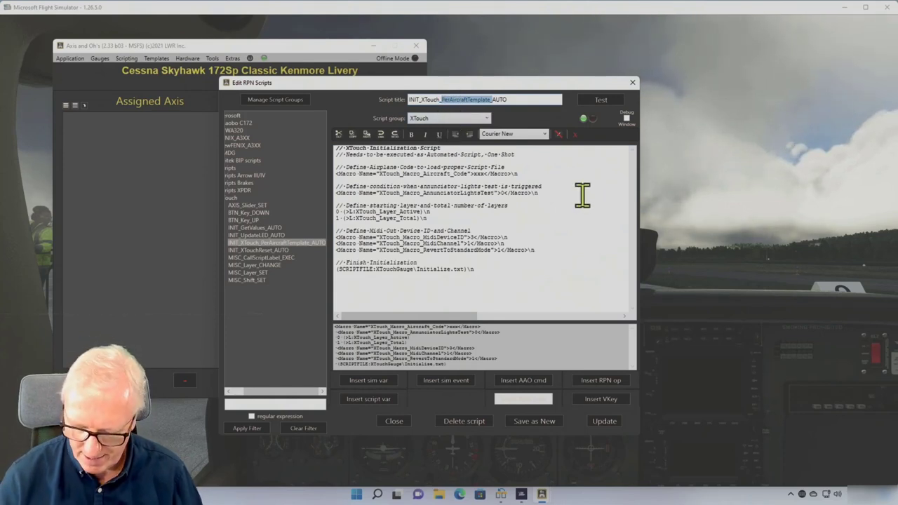
key(Delete)
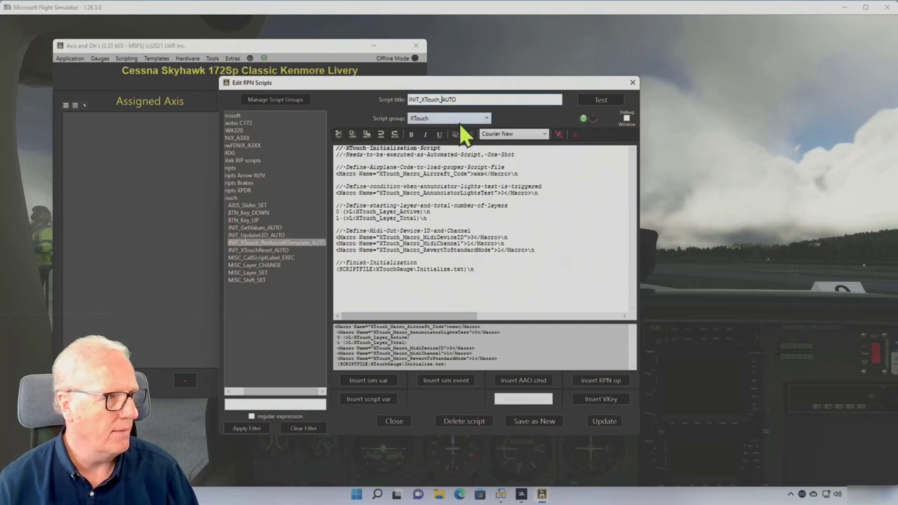
- Move the script to the Asaobo C172 group and start replacing the xxx aircraft code
click(488, 118)
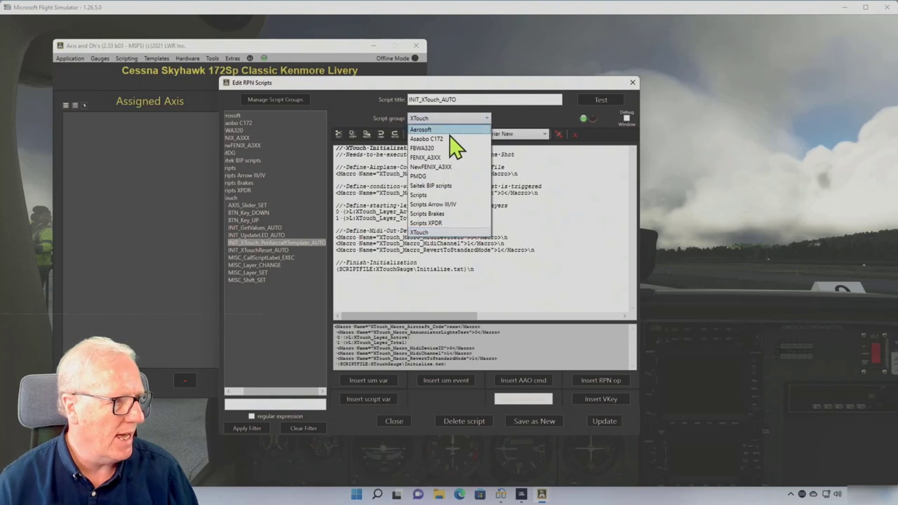
click(431, 140)
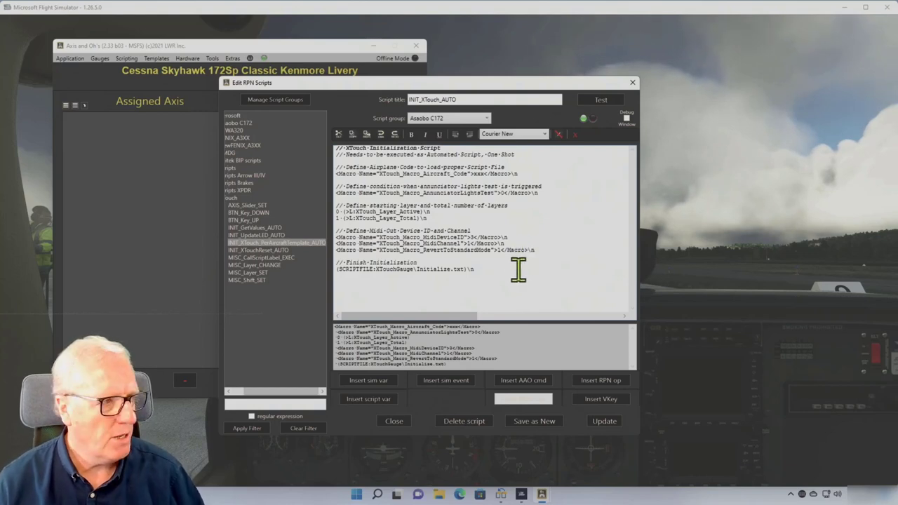
double_click(480, 174)
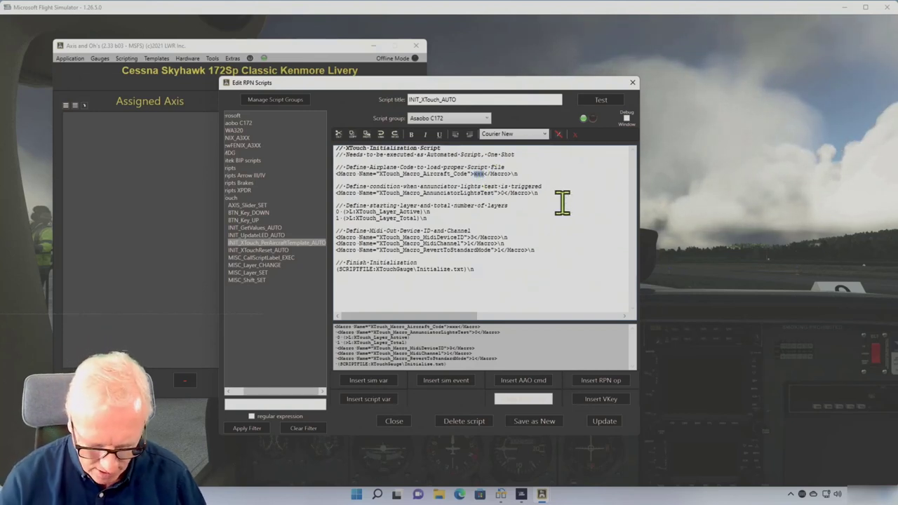
text(C172)
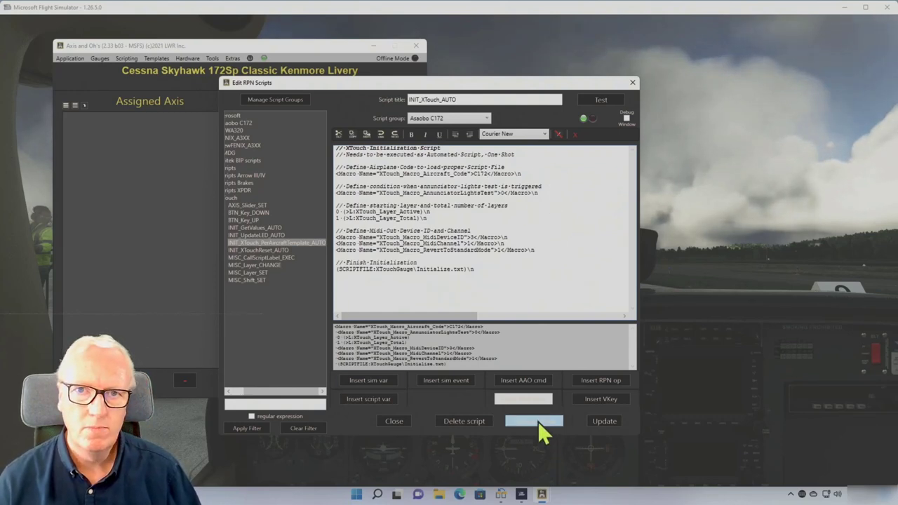
click(537, 421)
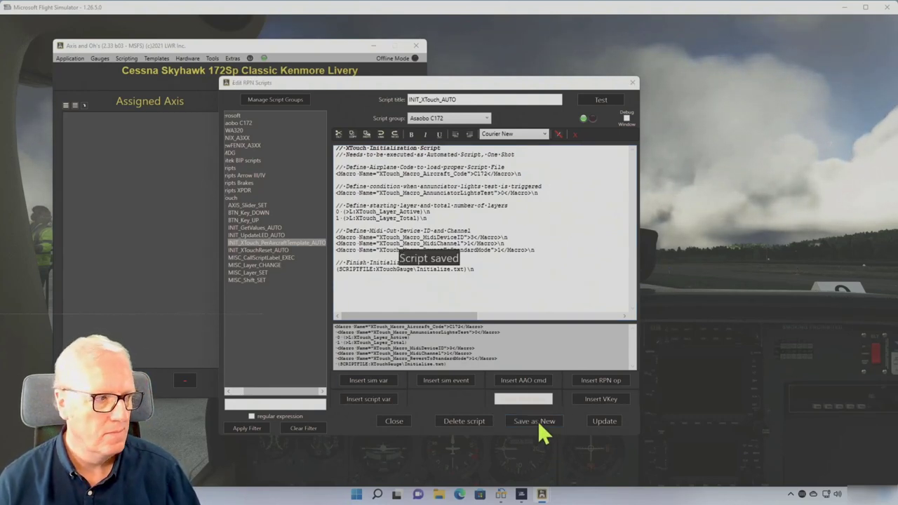
click(254, 123)
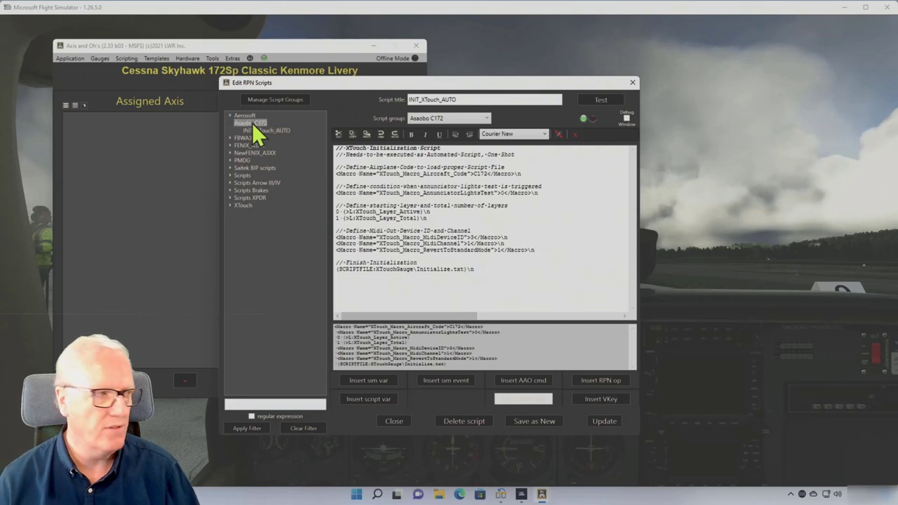
click(230, 205)
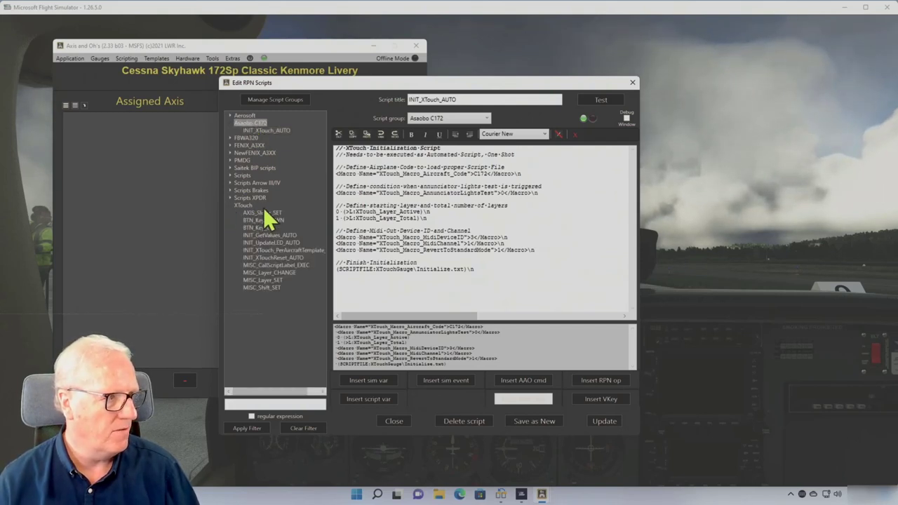
click(252, 250)
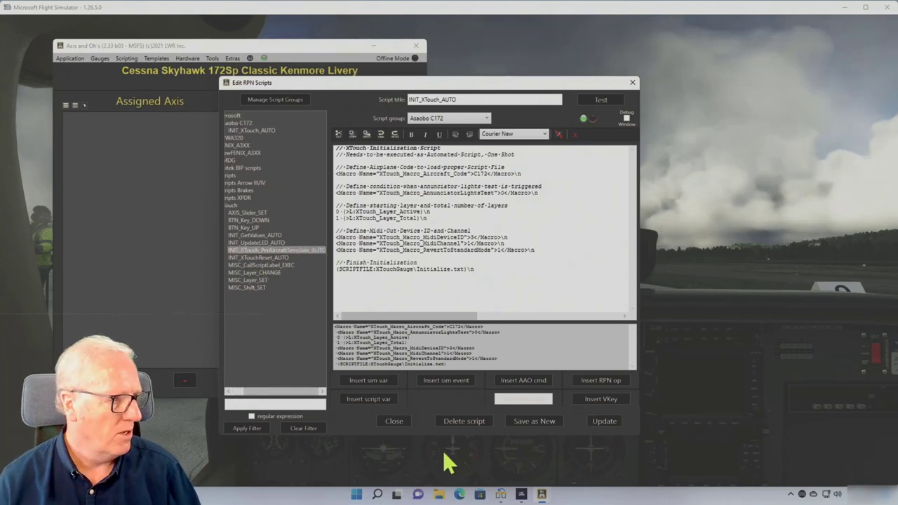
- Apply the XTouch template to the Cessna, assigning the XTouch Slider axis and Buttons 1–8
click(389, 421)
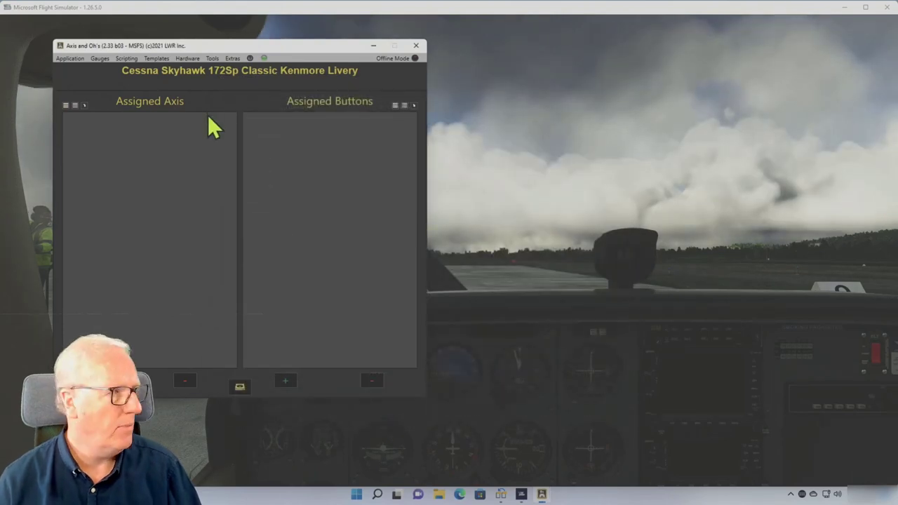
click(160, 59)
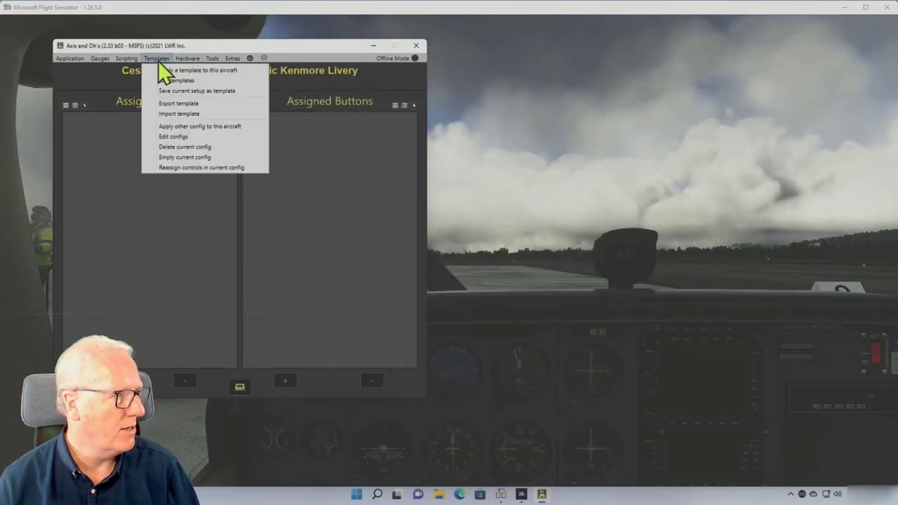
click(186, 70)
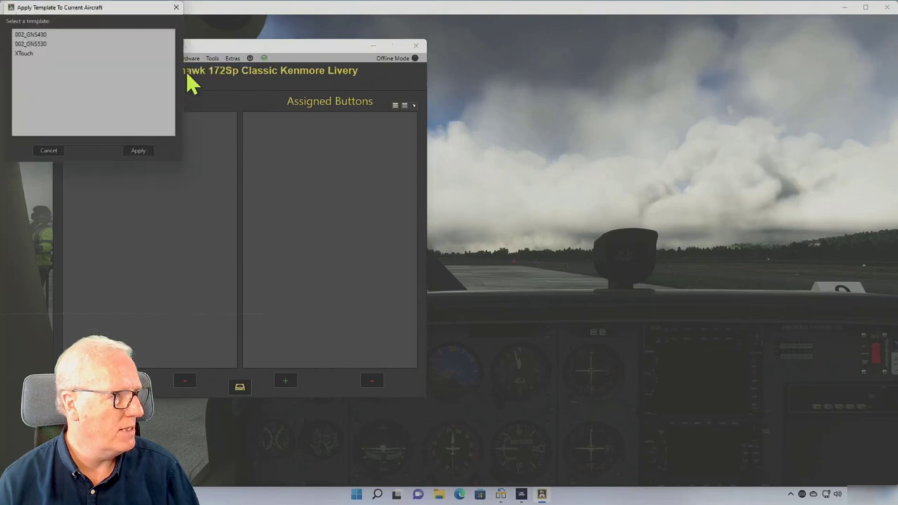
double_click(22, 59)
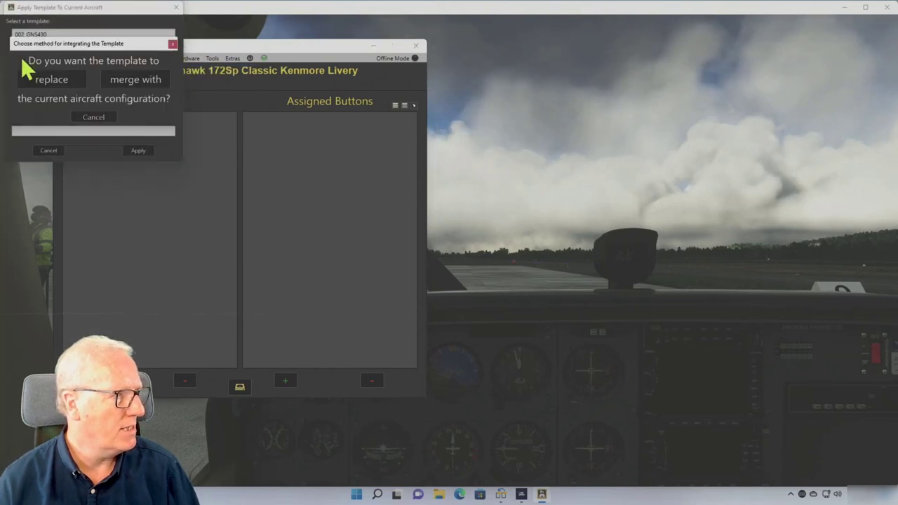
click(54, 79)
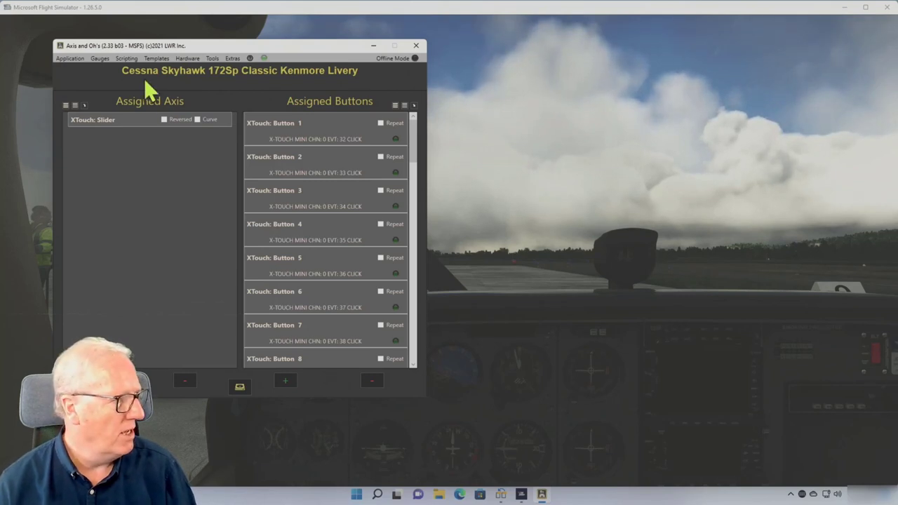
- Add INIT_XTouch_AUTO from the Asaobo C172 group as a one-shot automated aircraft script
click(127, 59)
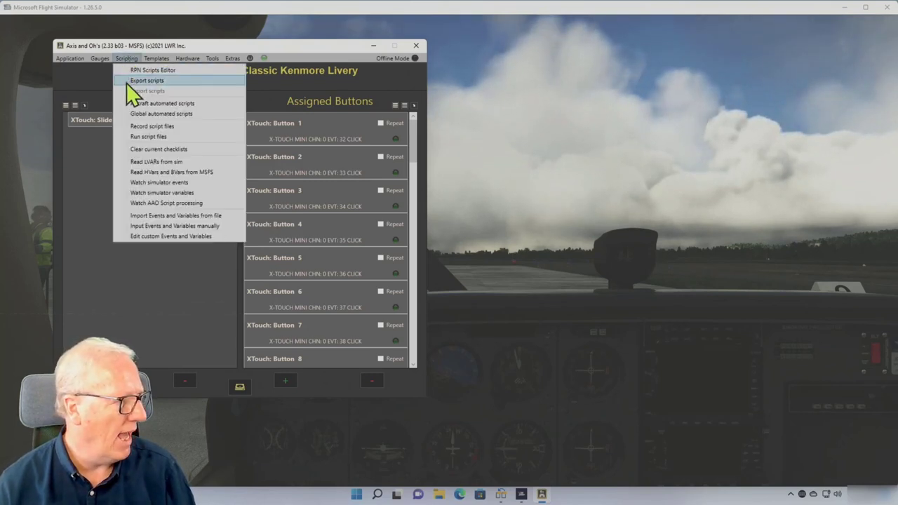
click(179, 105)
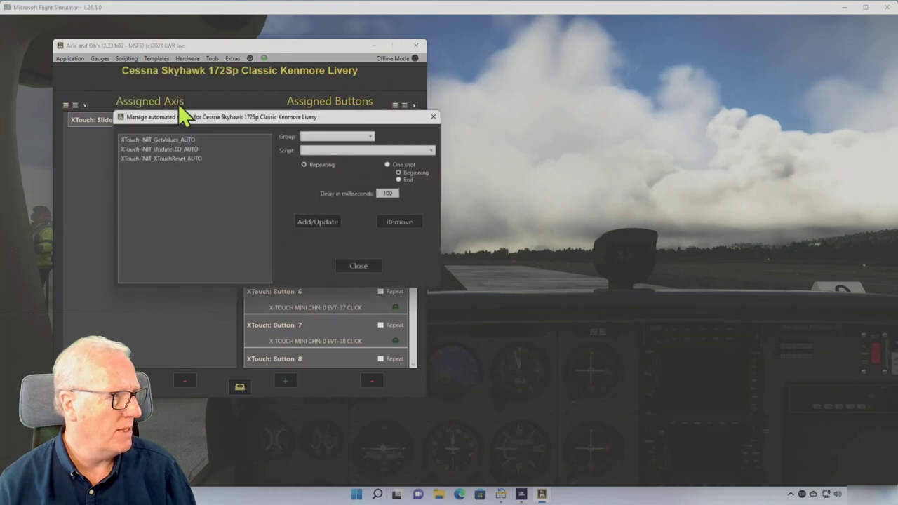
click(359, 137)
click(327, 158)
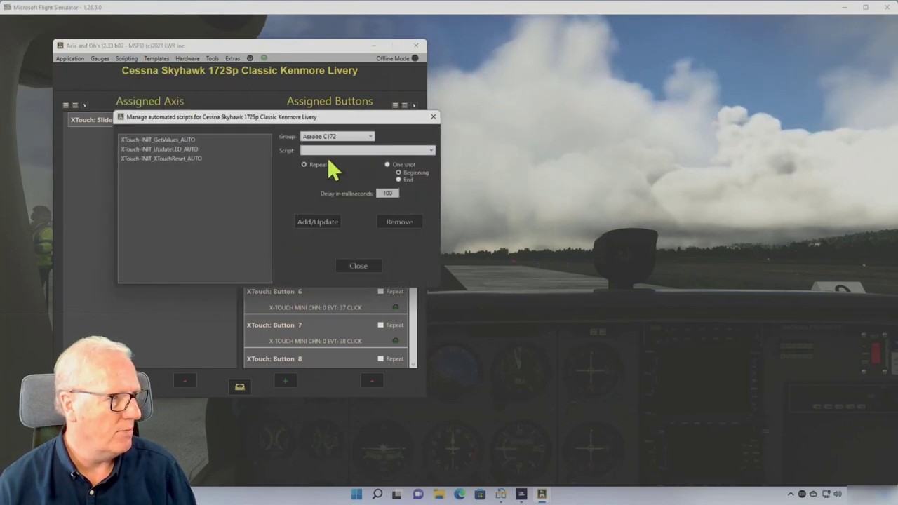
click(429, 151)
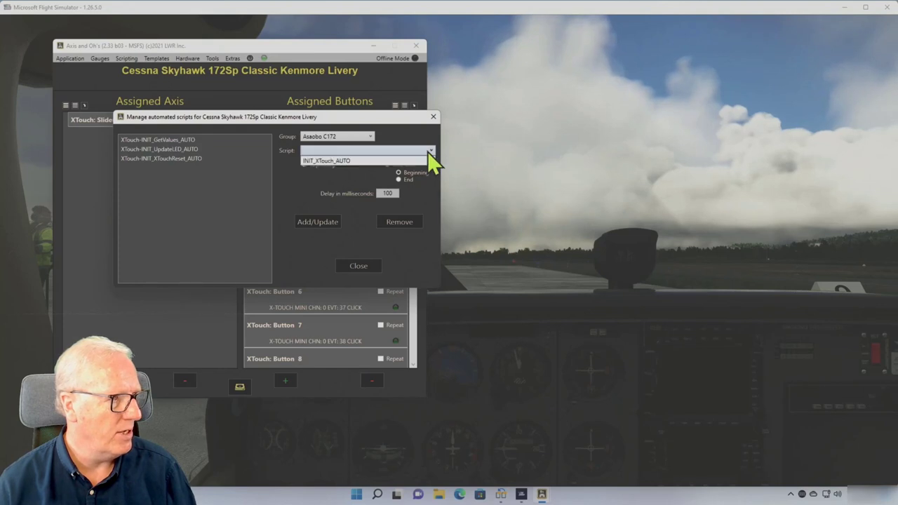
click(343, 159)
click(386, 163)
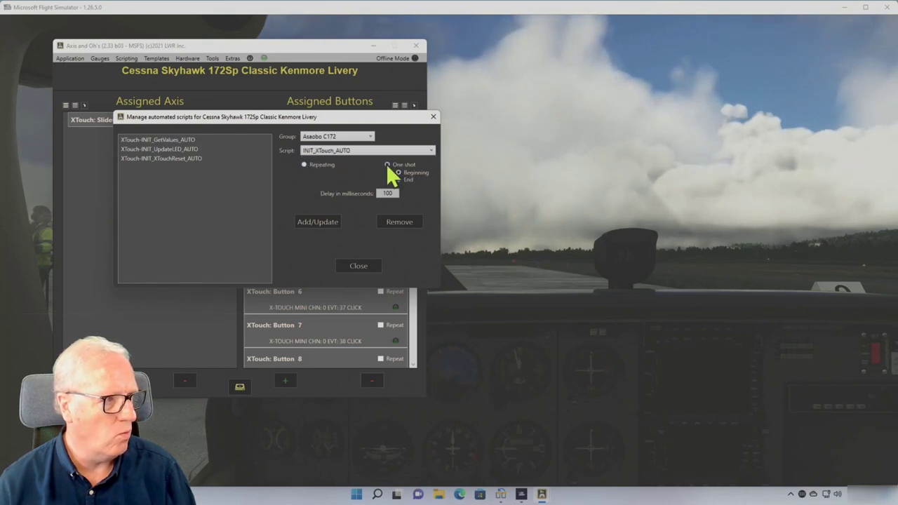
click(311, 225)
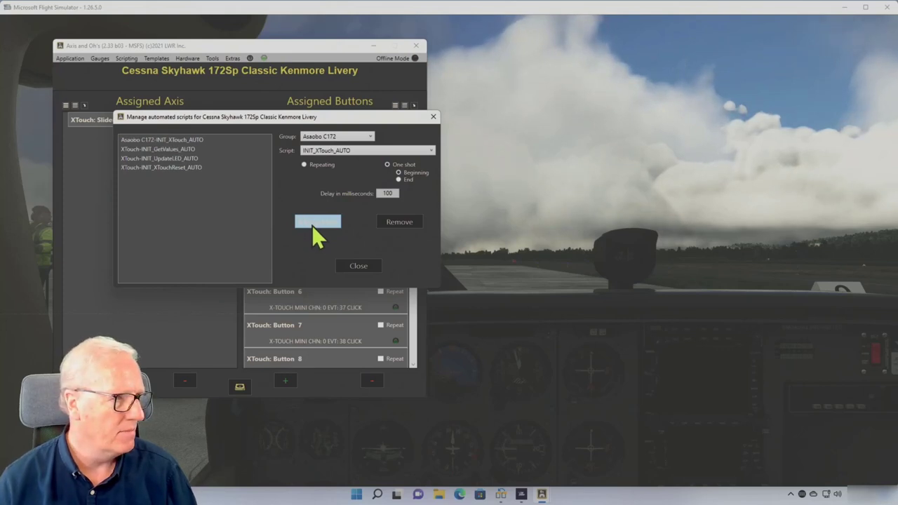
click(361, 267)
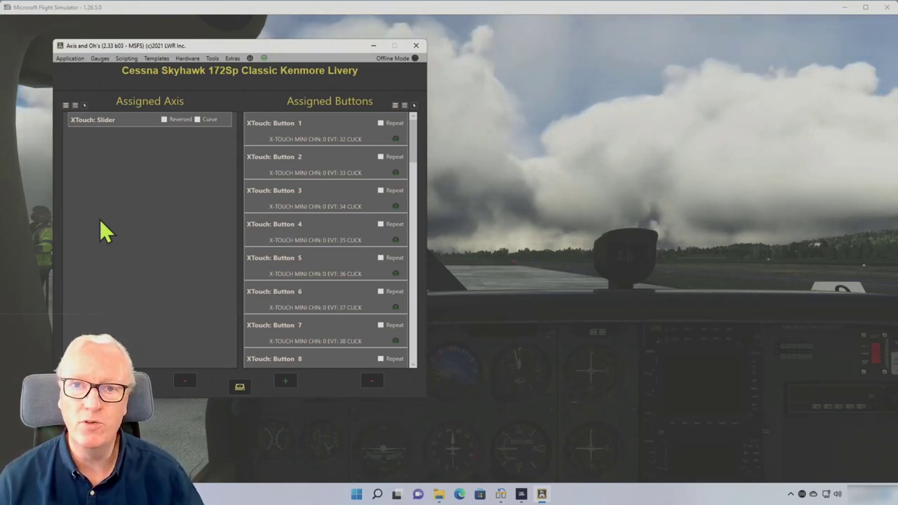
- Show the XTouch Mini Medium desktop FIP and place its G530 panel at the sim's upper right
click(105, 59)
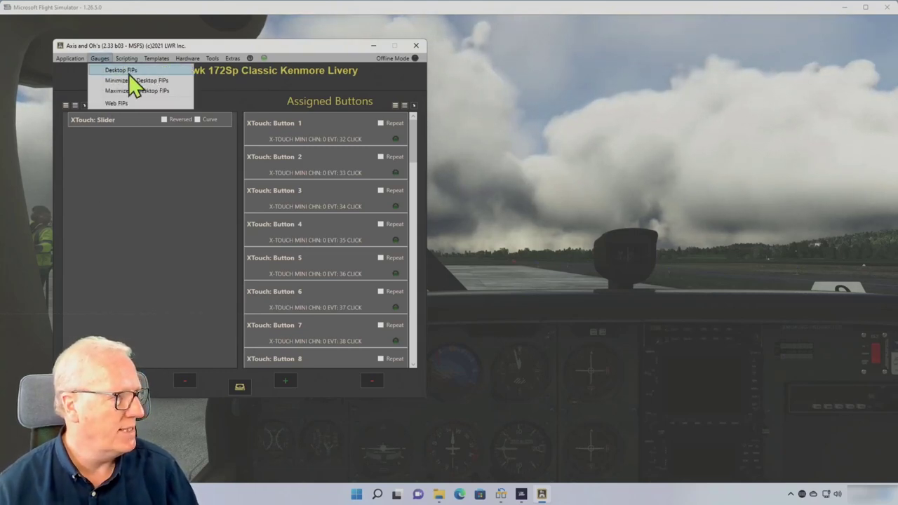
click(128, 71)
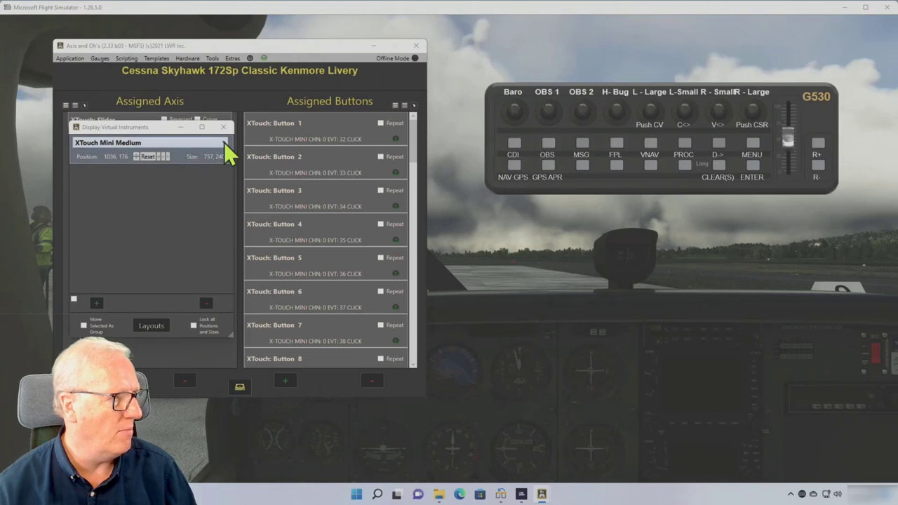
click(223, 142)
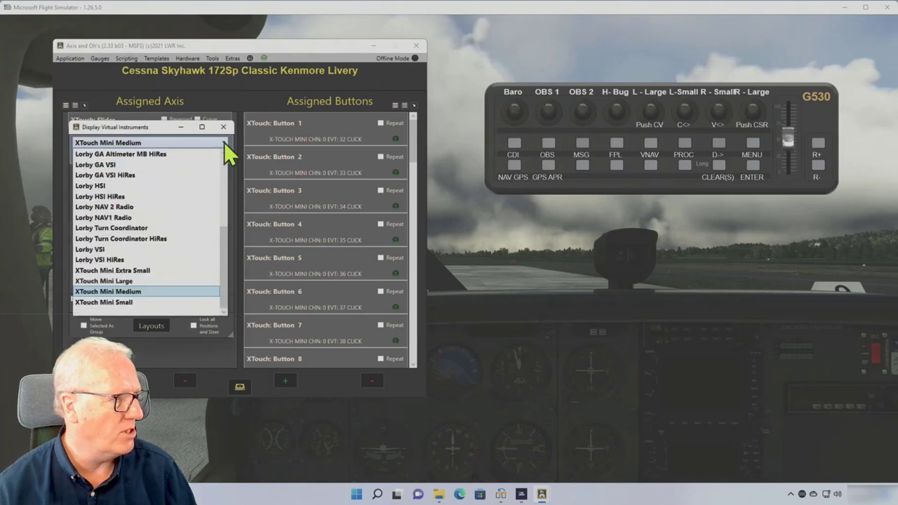
click(129, 292)
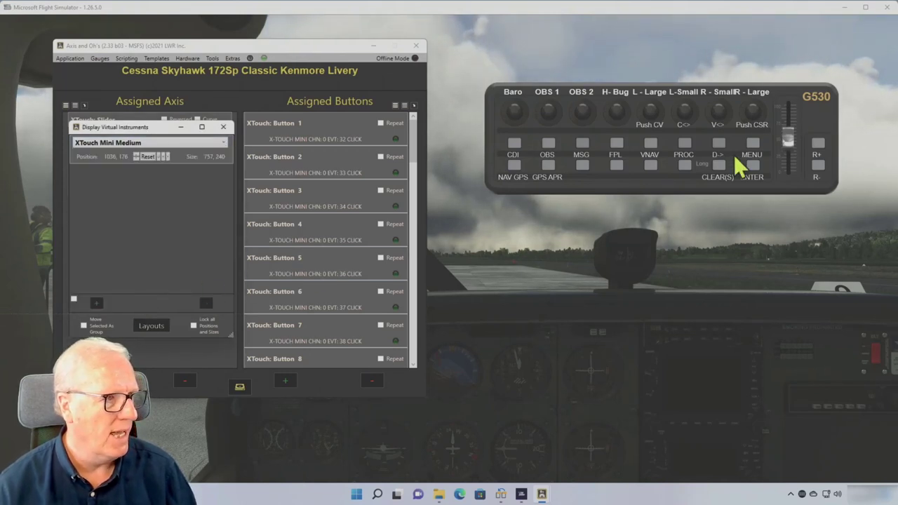
drag(792, 104, 773, 79)
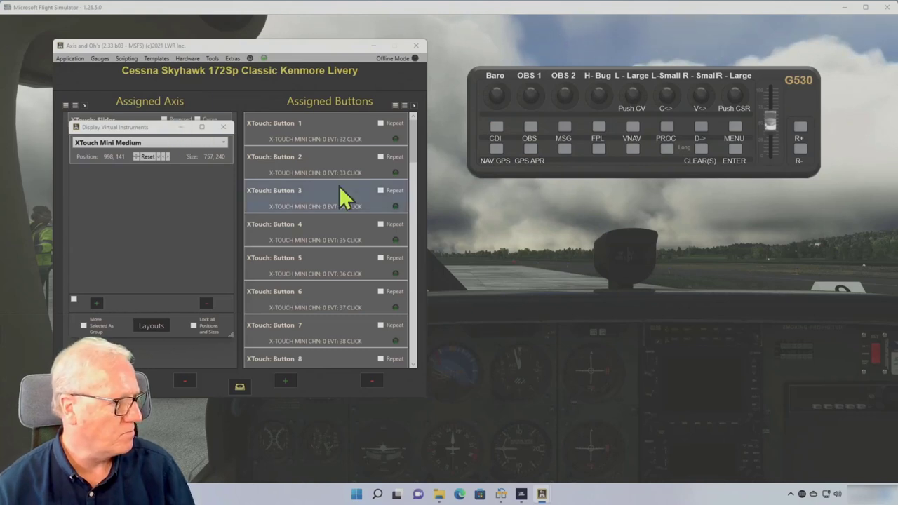
- Minimize all desktop FIPs, enable Web FIPs, and move the Display Web Instruments window lower
click(100, 59)
click(98, 83)
click(99, 59)
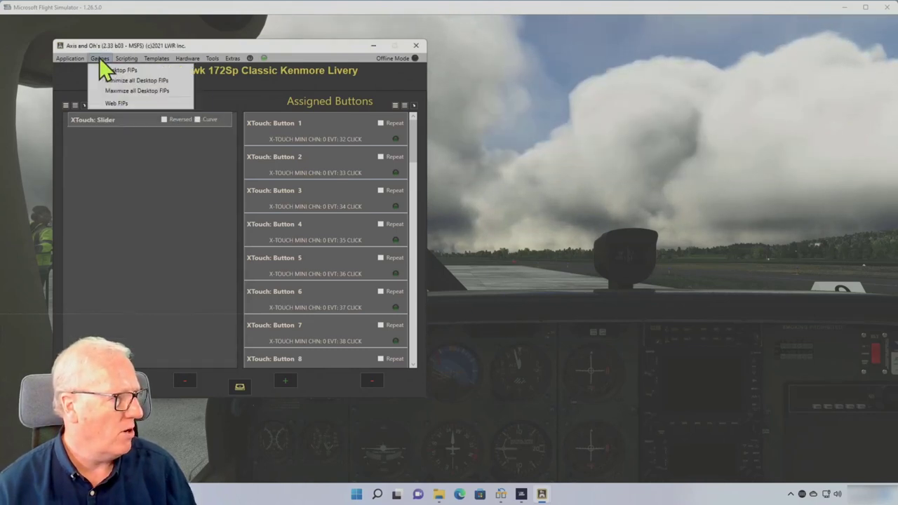
click(122, 104)
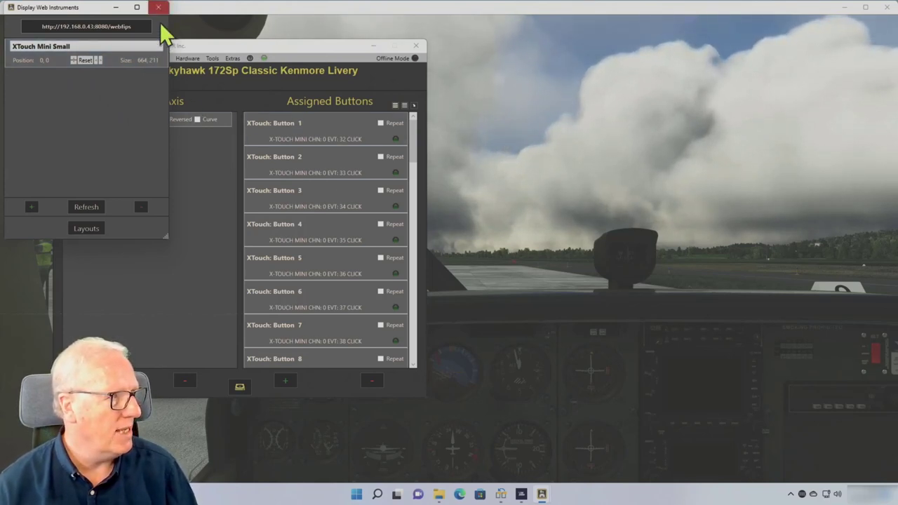
drag(46, 7, 487, 258)
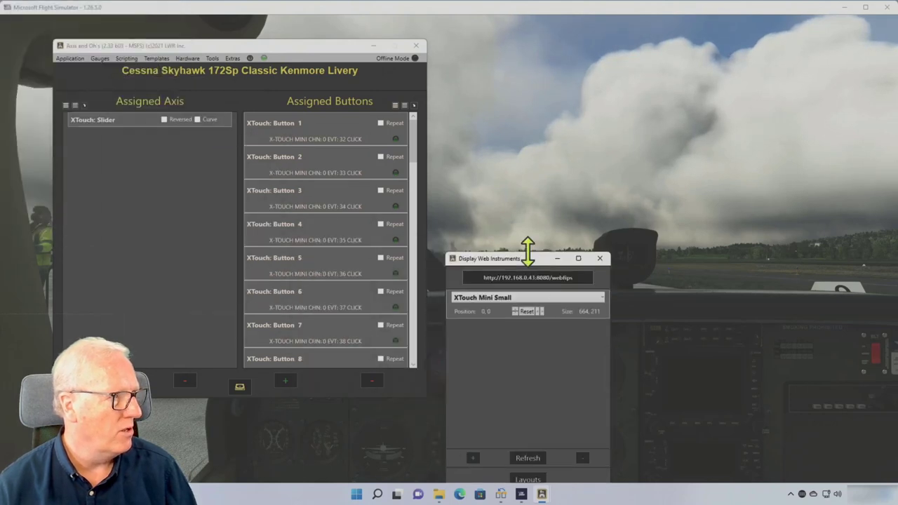
click(100, 58)
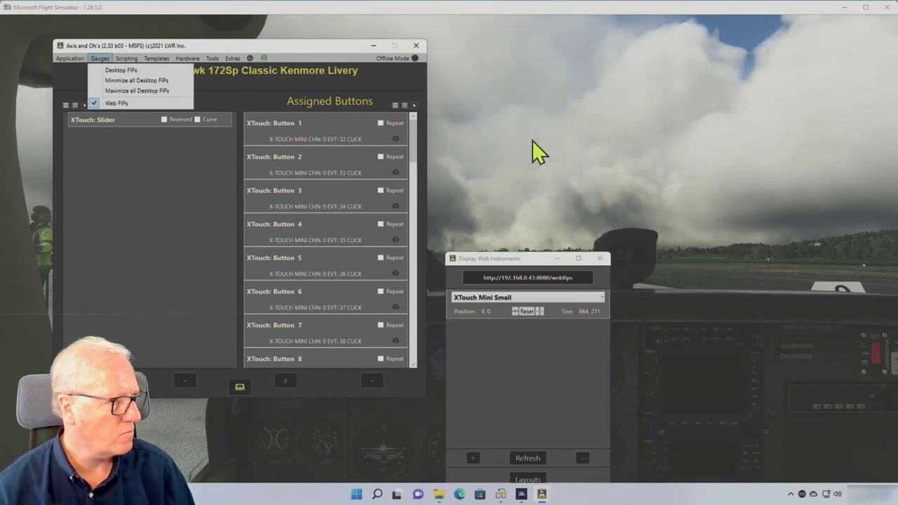
- Move the Display Web Instruments window to the upper right and confirm Web FIPs is enabled
click(599, 261)
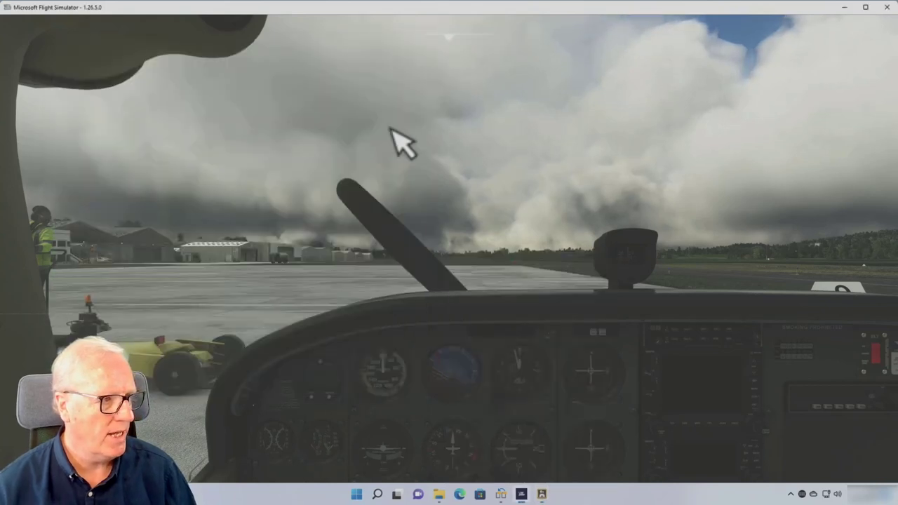
mouse_move(540, 491)
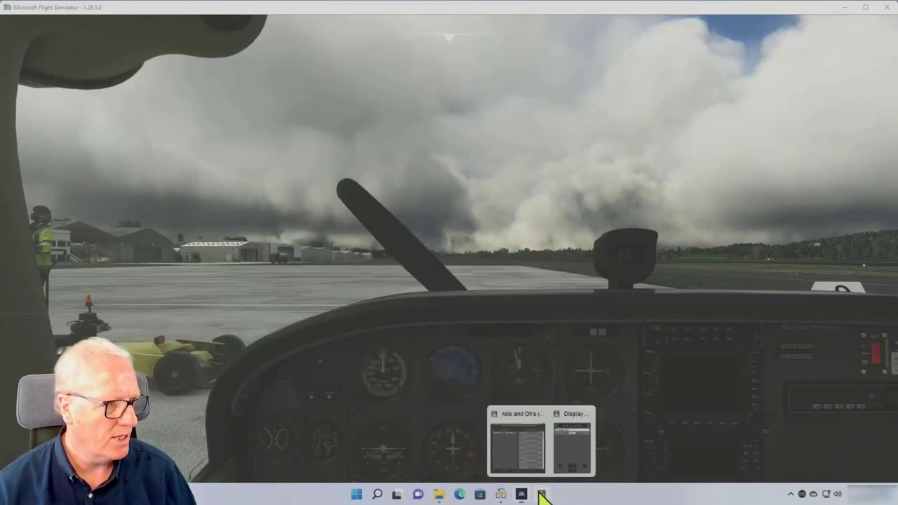
click(521, 463)
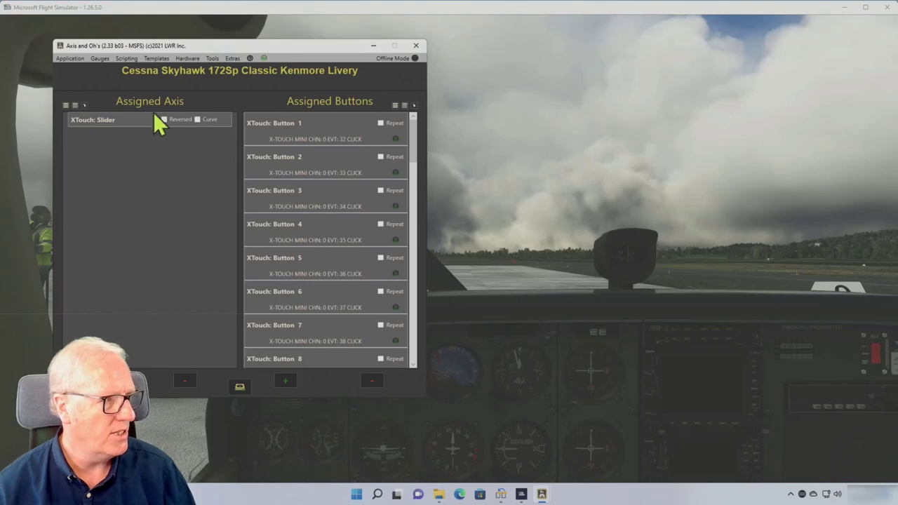
mouse_move(541, 493)
click(564, 451)
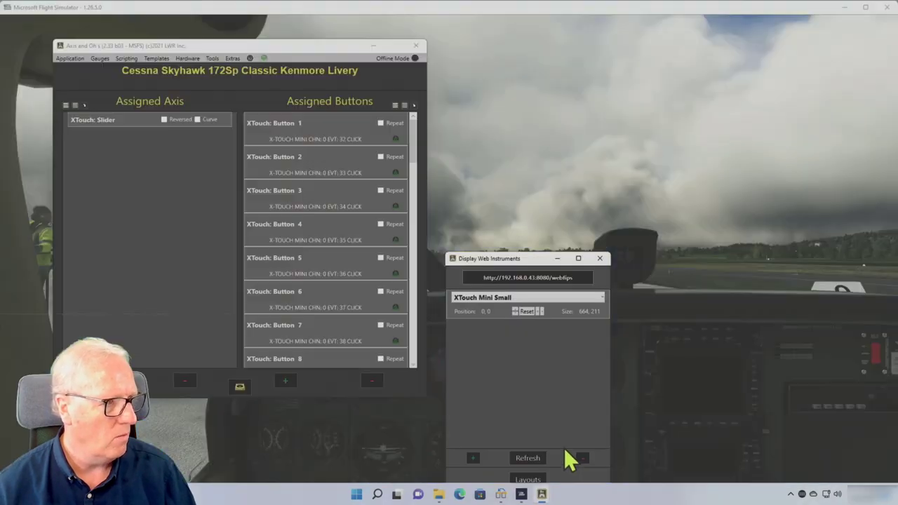
drag(532, 260, 603, 75)
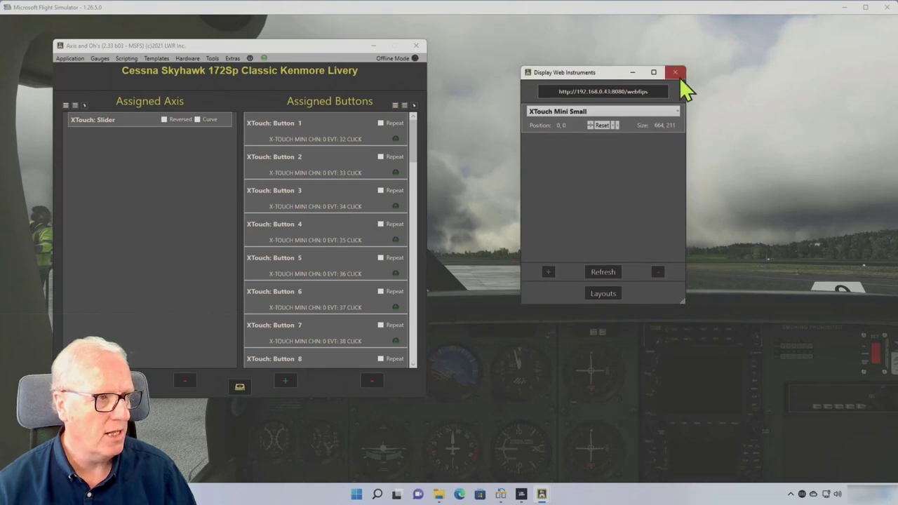
click(100, 58)
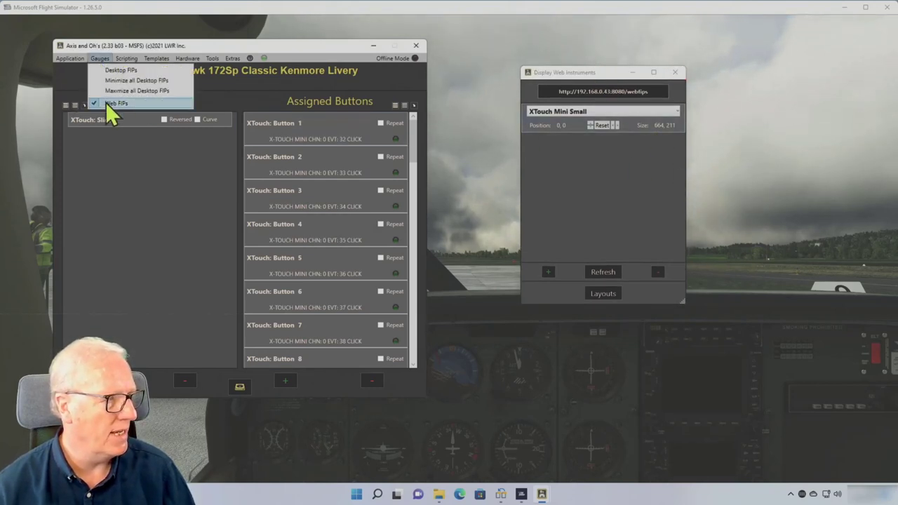
click(798, 158)
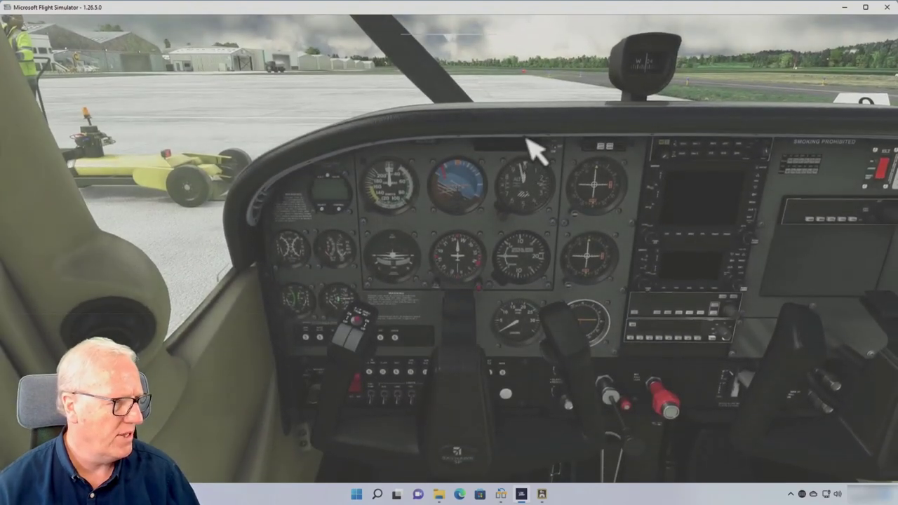
- Hide the yokes, switch on master and avionics power, and open the FIP panel at upper left
click(467, 311)
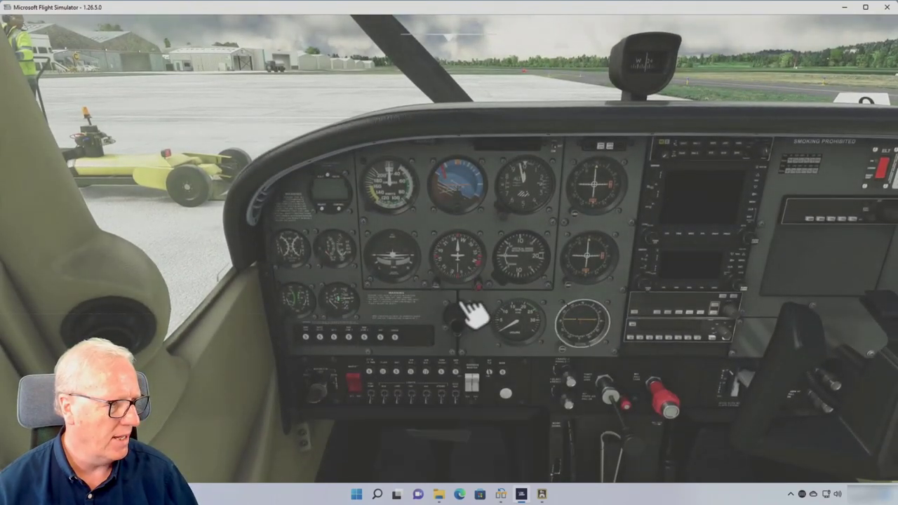
click(356, 383)
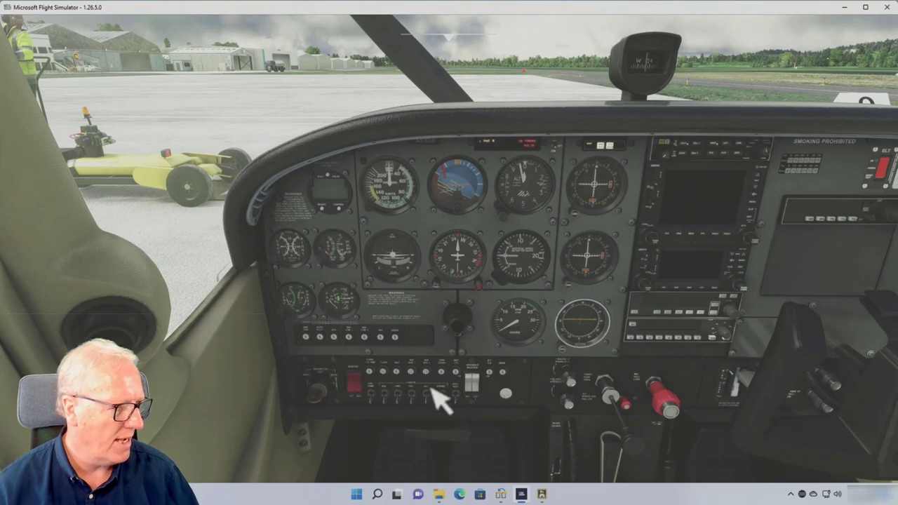
click(474, 384)
click(474, 383)
click(477, 384)
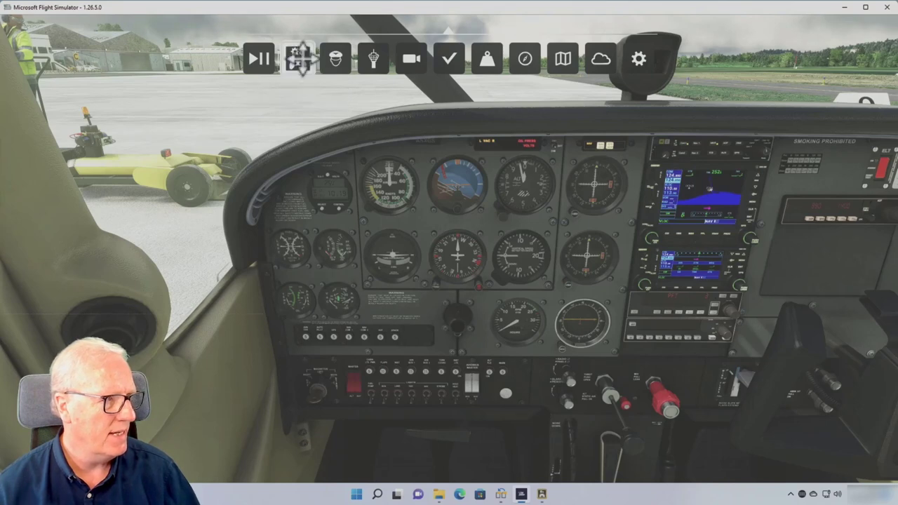
click(297, 57)
drag(293, 64, 223, 101)
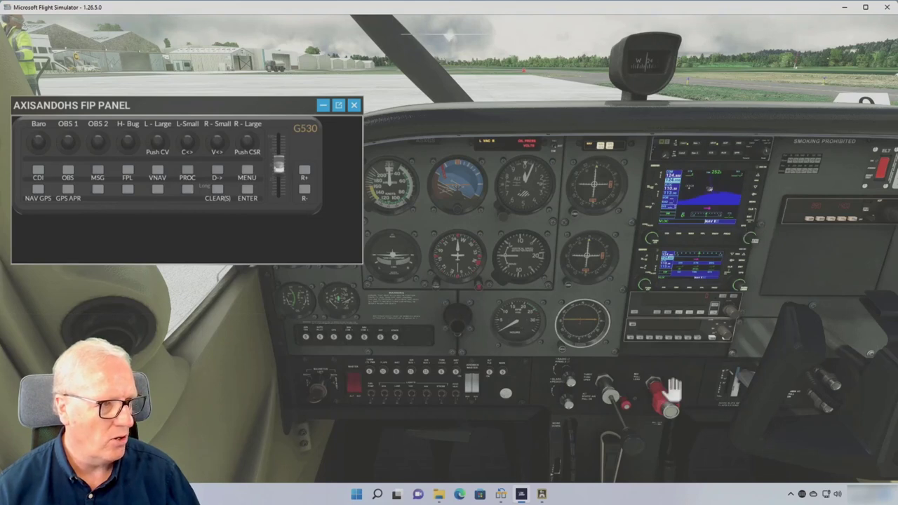
- Close the AxisAndOhs FIP panel once the G530 shows its COM SETUP page
mouse_move(521, 494)
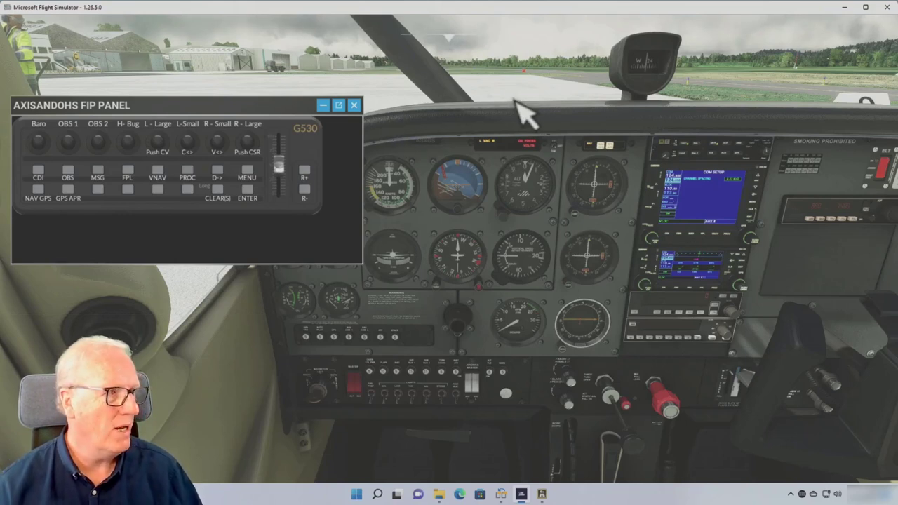
click(353, 105)
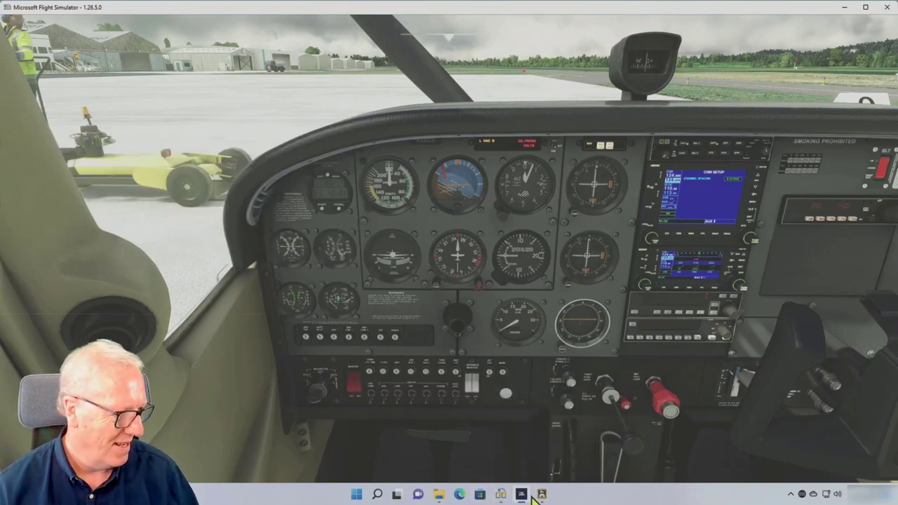
- Open the Asobo C172 INIT_XTouch_AUTO script in the RPN Scripts Editor
click(519, 463)
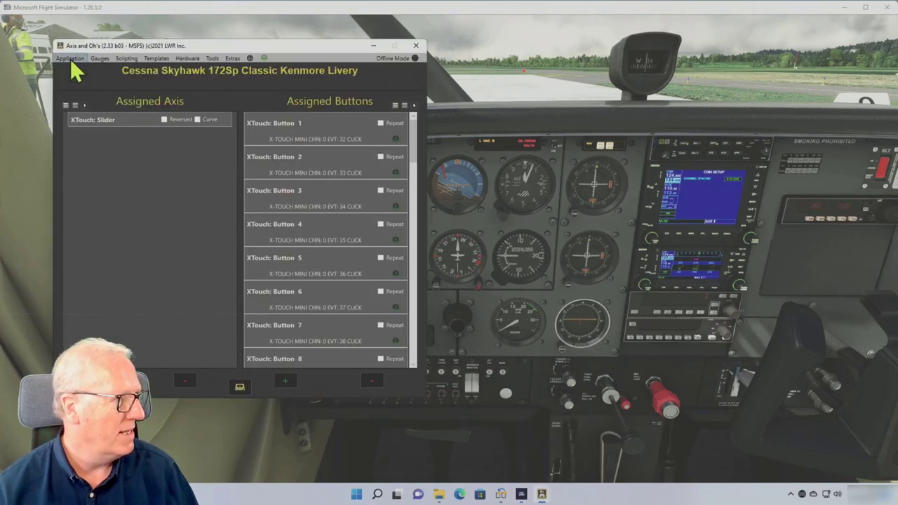
click(126, 59)
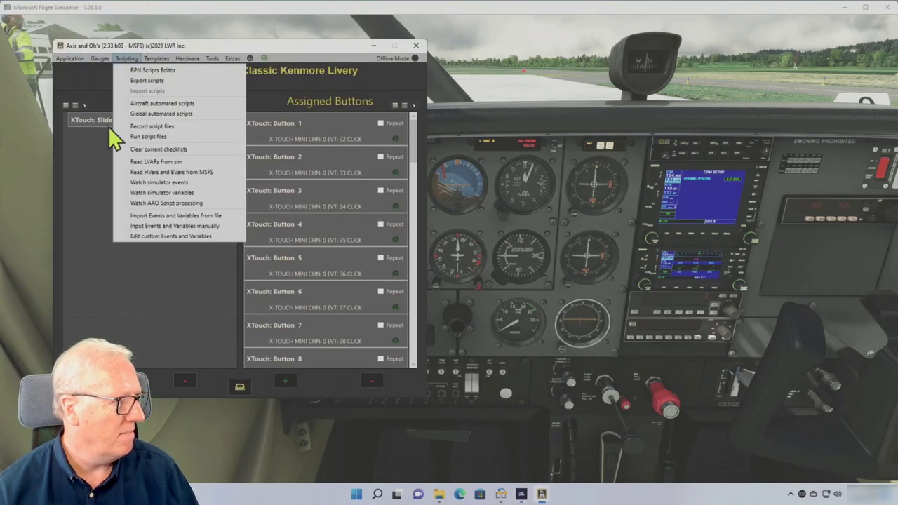
click(140, 74)
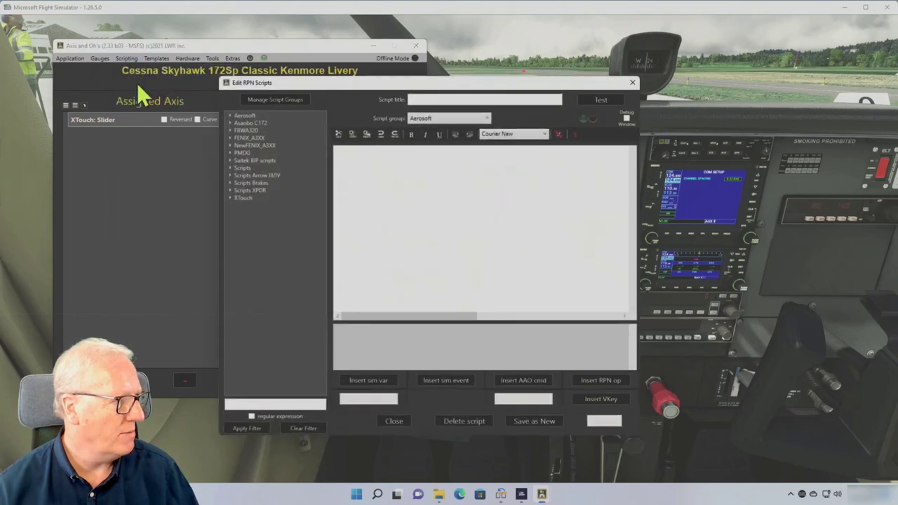
click(230, 124)
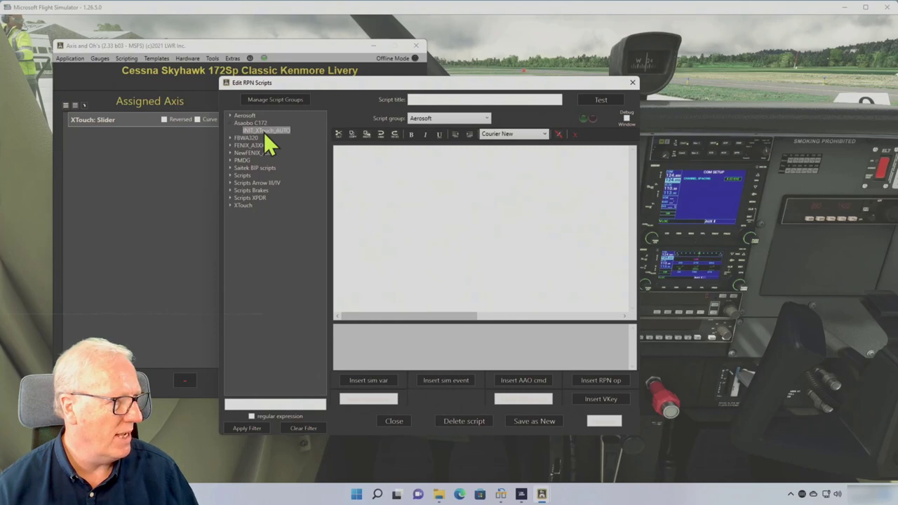
click(265, 131)
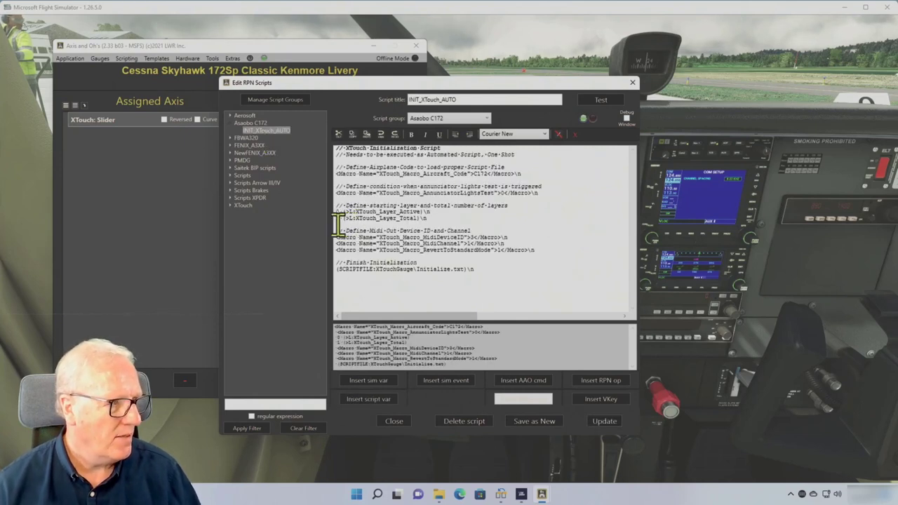
- Change the XTouch_Layer_Total value from 1 to 2 and update the script
drag(429, 219, 335, 219)
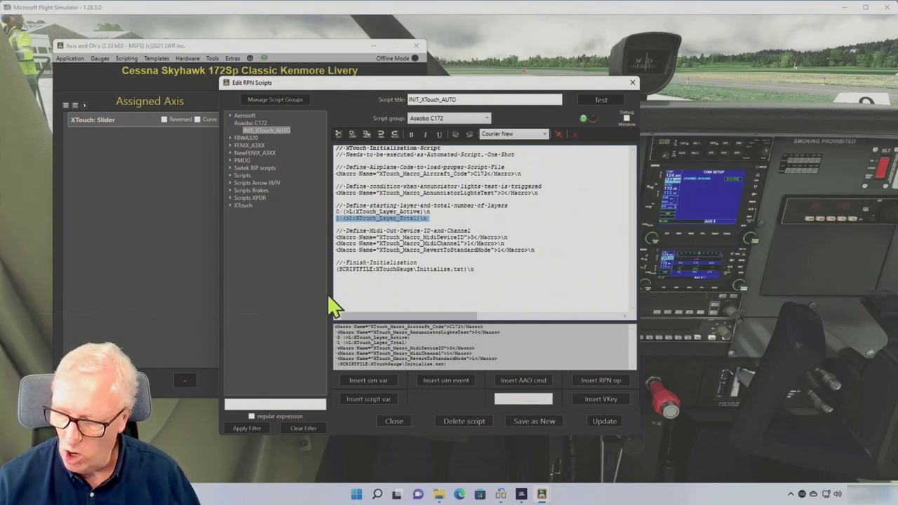
click(341, 219)
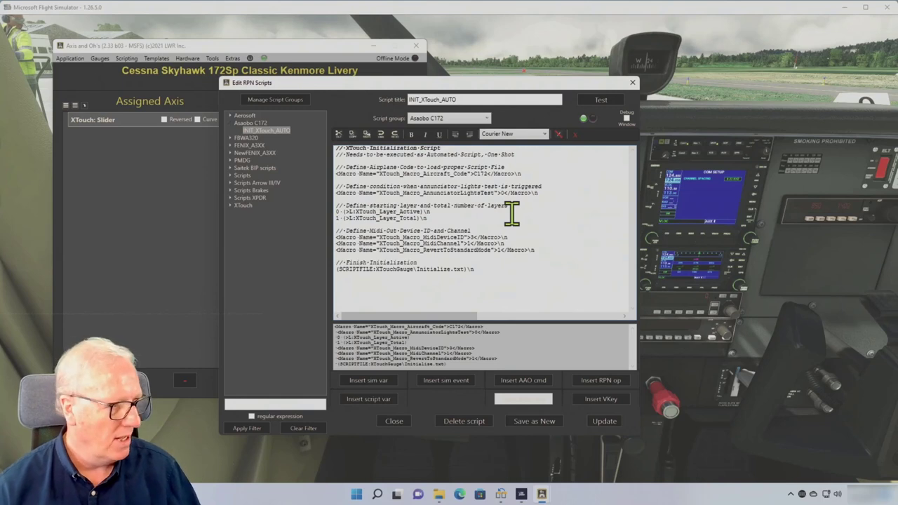
key(Delete)
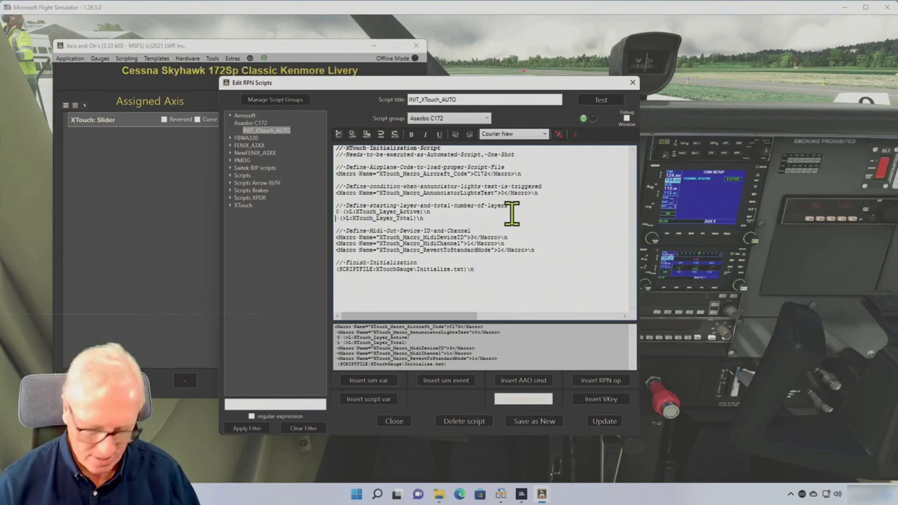
text(2)
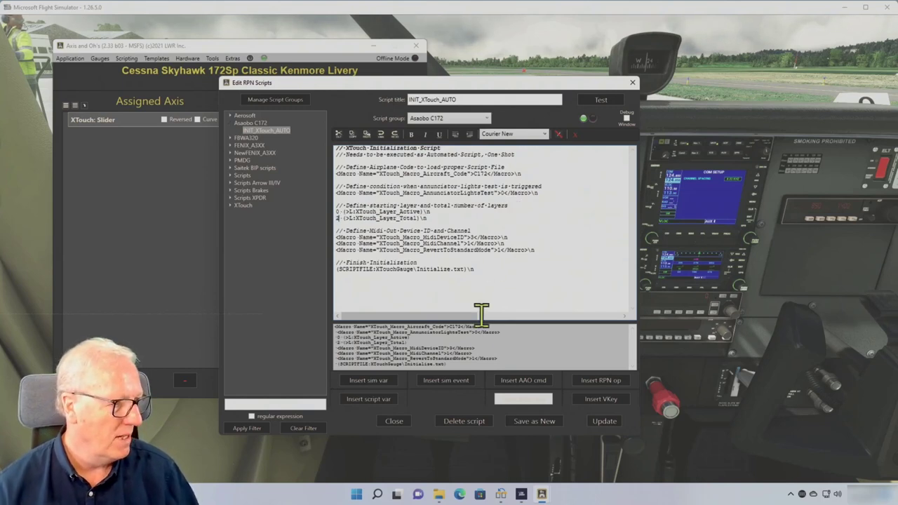
click(607, 423)
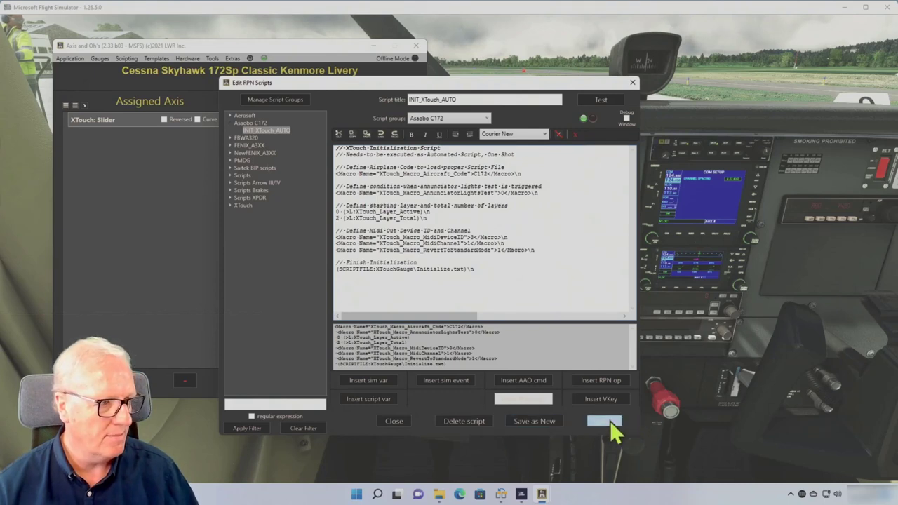
click(607, 421)
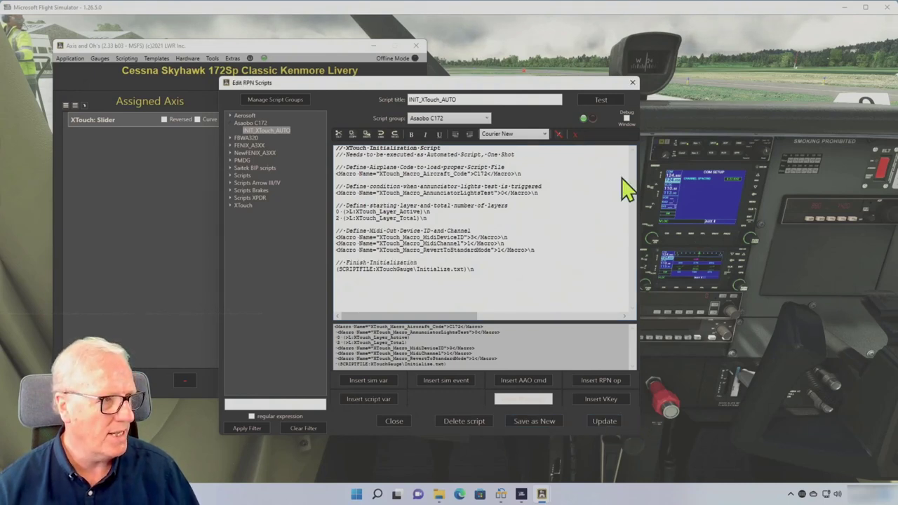
- Close the RPN editor and reconnect AxisAndOhs to the simulator to reload the Cessna profile
click(633, 83)
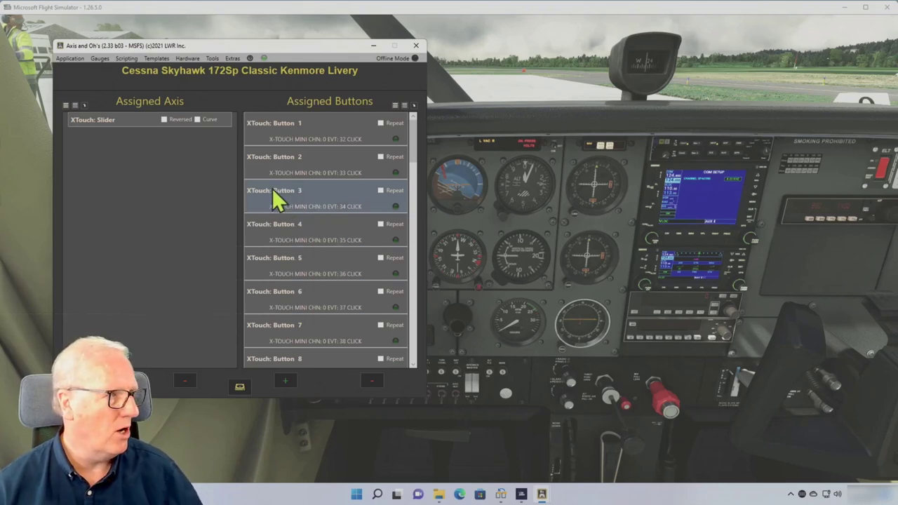
click(265, 59)
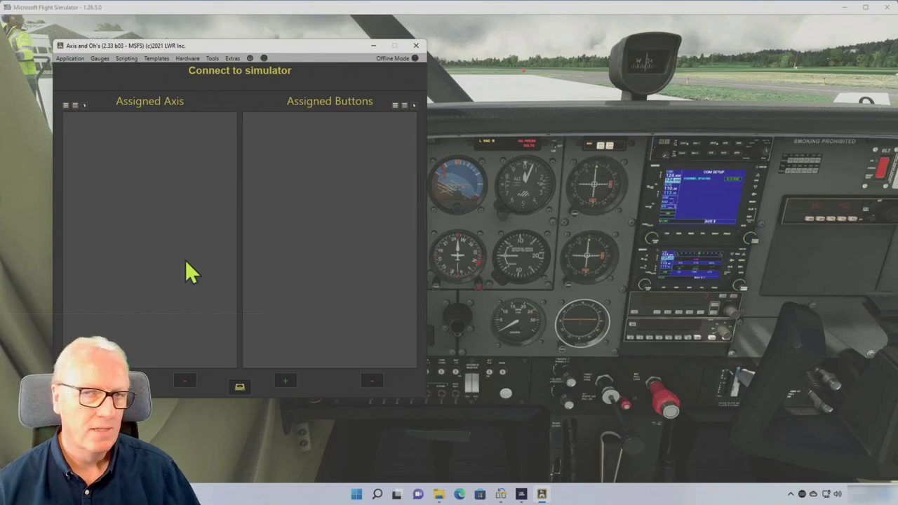
click(264, 59)
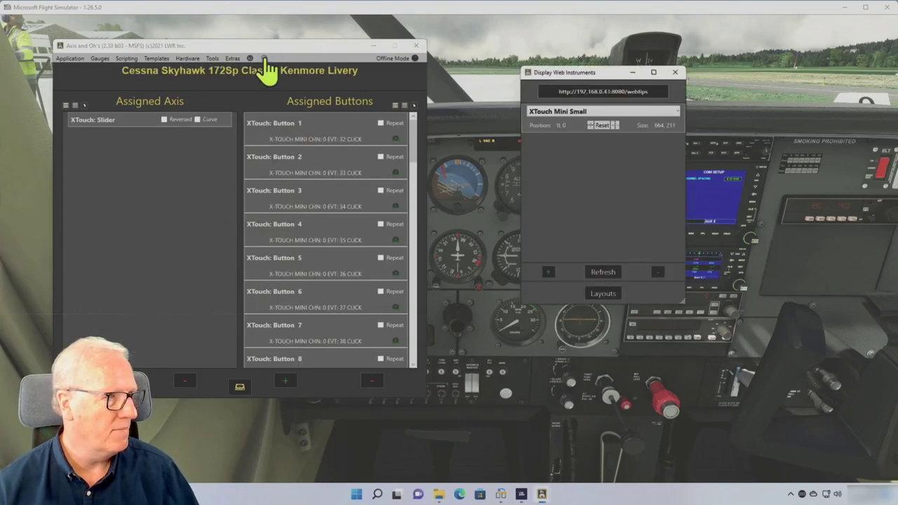
click(427, 19)
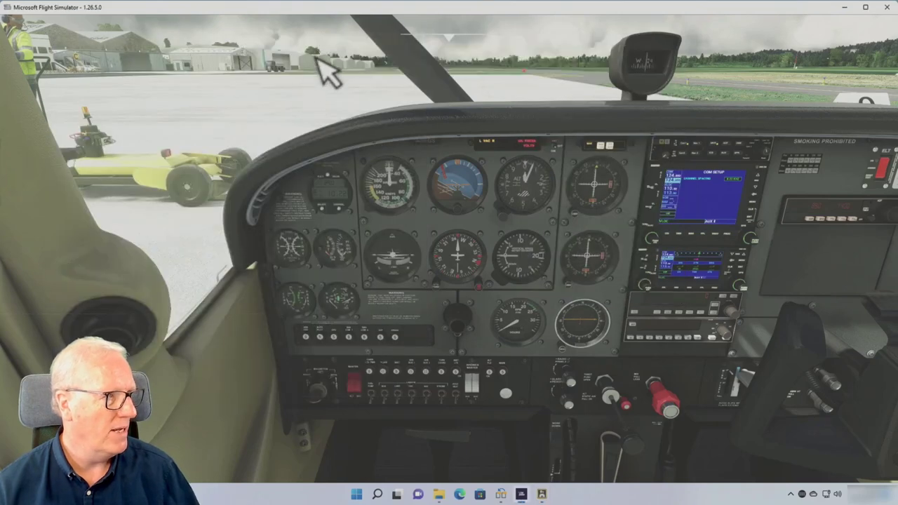
- Reopen the AxisAndOhs FIP panel from the MSFS toolbar to show the G530 X-Touch layout
click(297, 61)
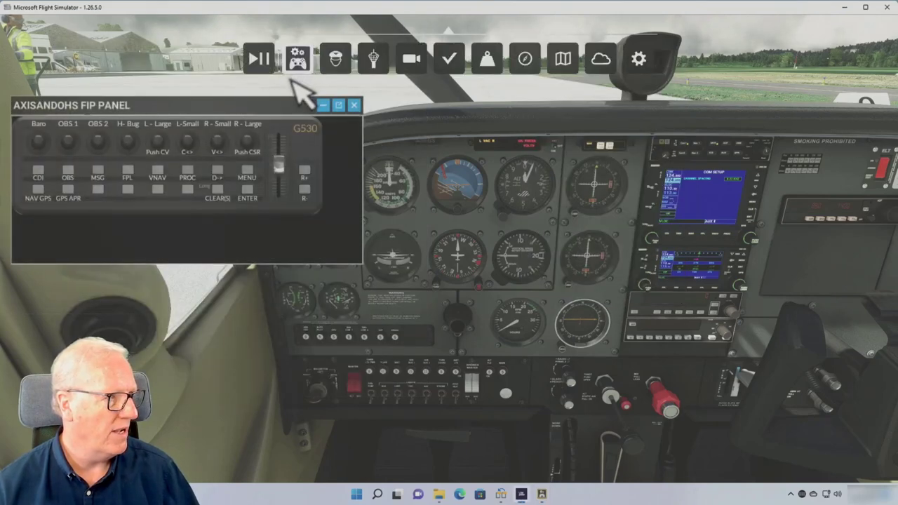